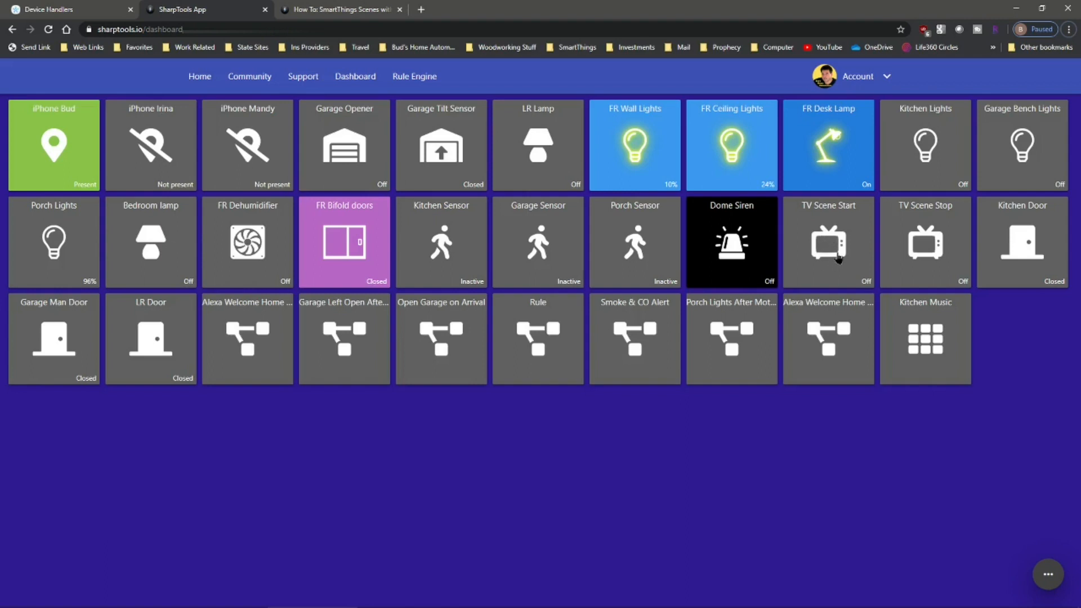
Demonstrate the TV Scene Stop and TV Scene Start dashboard tiles, toggling the FR Dehumidifier off and back on between scene runs
left_click(914, 246)
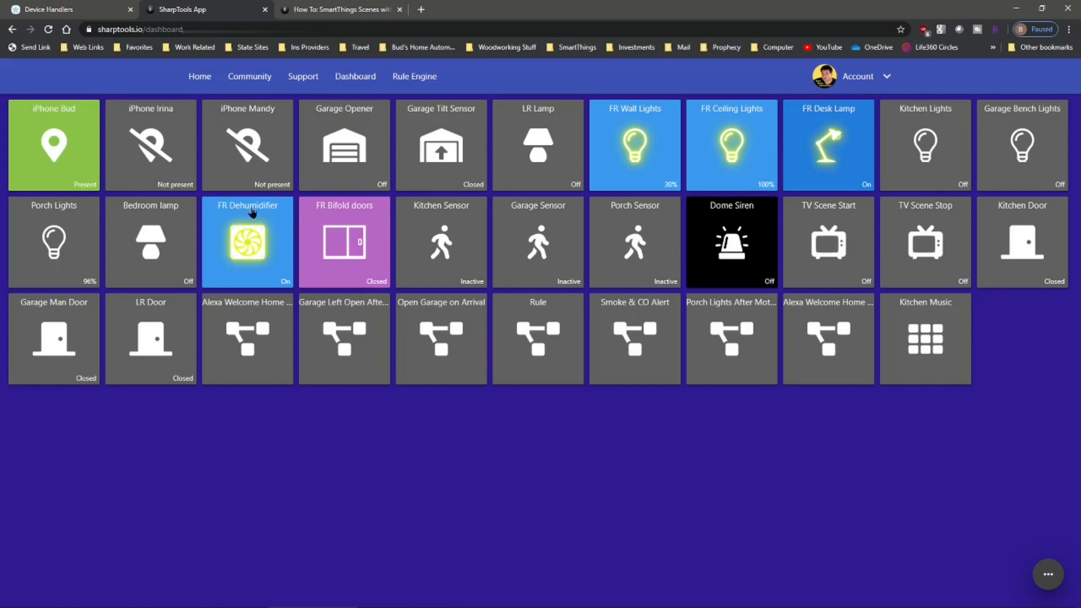
left_click(256, 249)
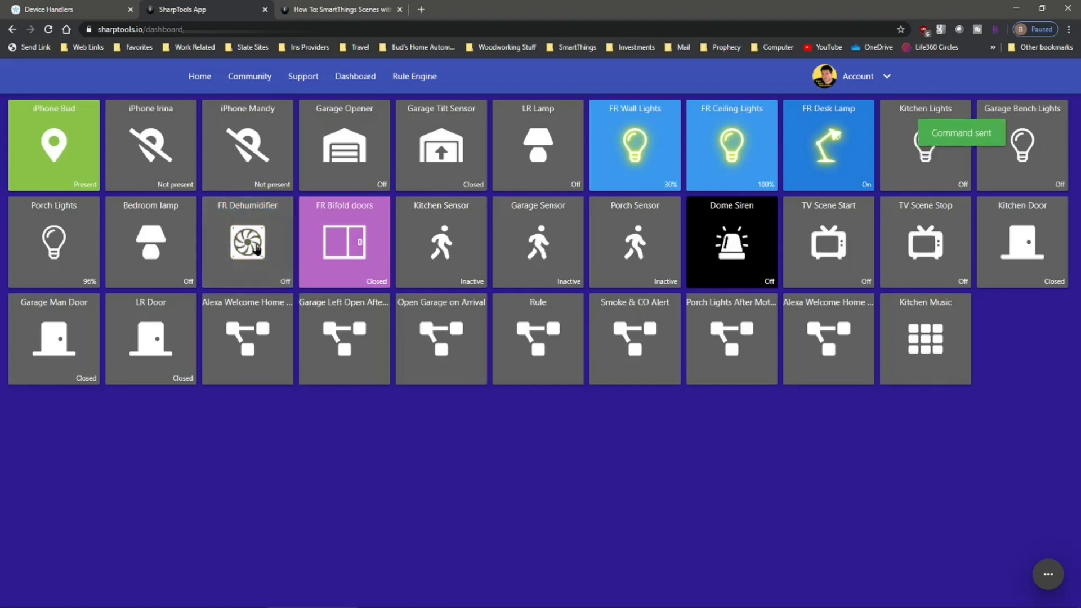
left_click(256, 249)
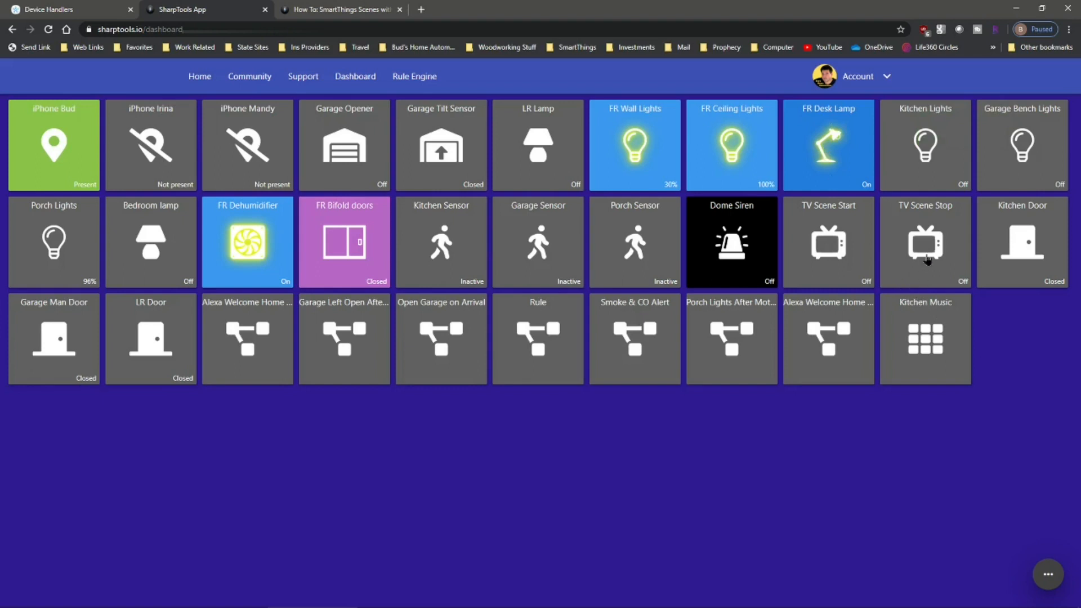
left_click(833, 244)
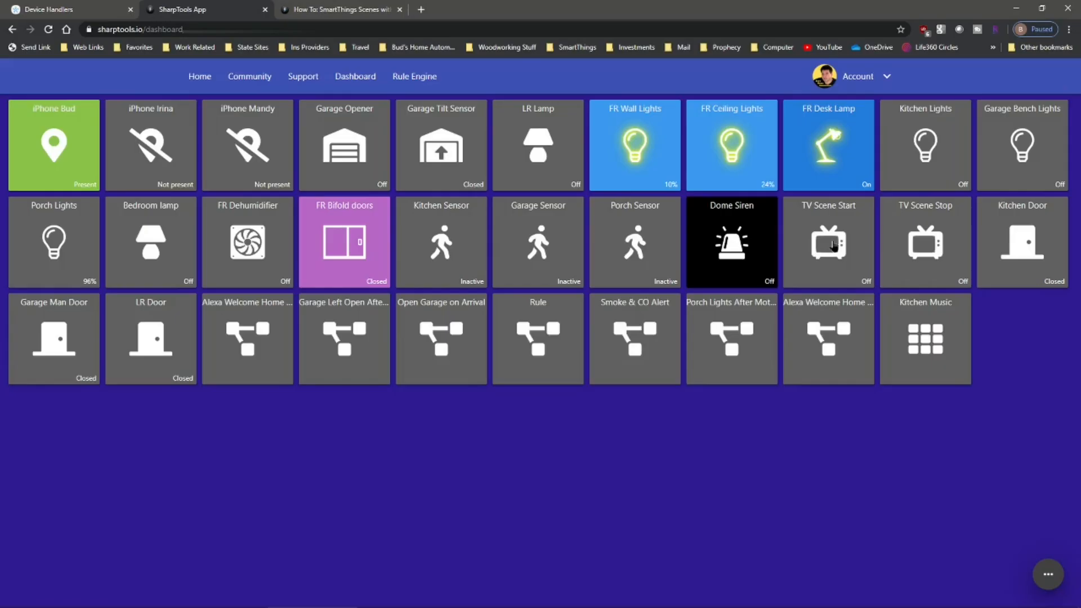
left_click(924, 243)
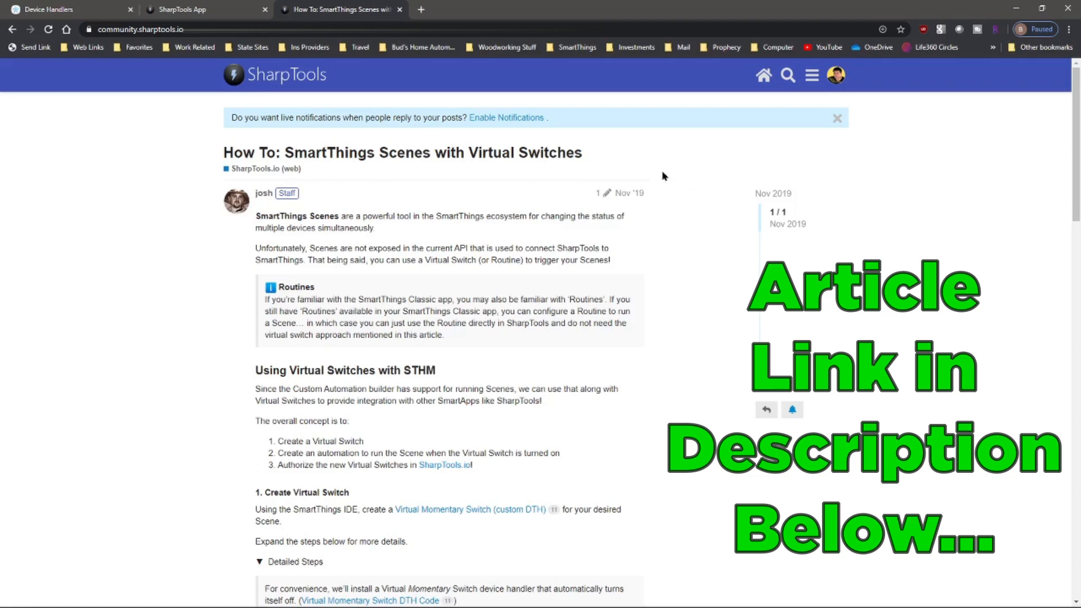
Review the "How To: SmartThings Scenes with Virtual Switches" article on SharpTools community, examining its title and three-point overall concept
left_click_drag(583, 156, 282, 158)
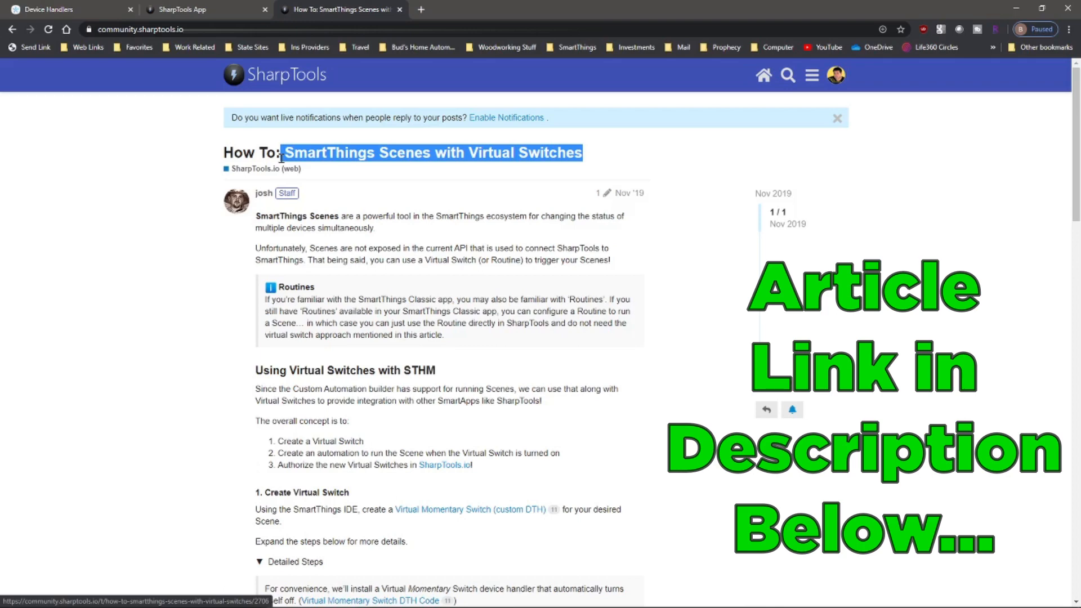
scroll(365, 193, "down", 3)
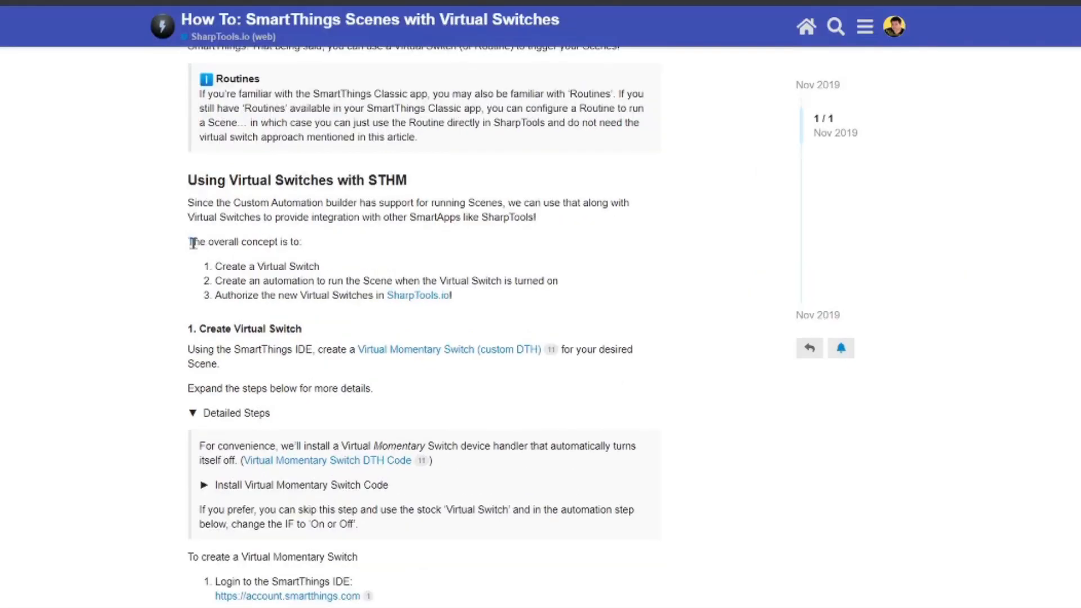
left_click_drag(256, 251, 351, 252)
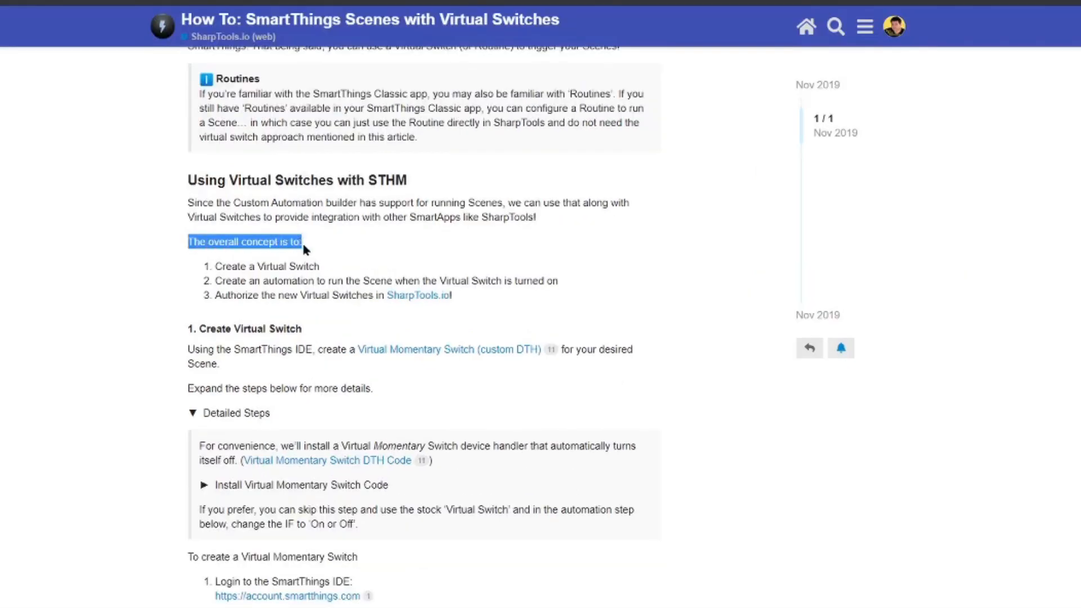
left_click_drag(217, 266, 313, 255)
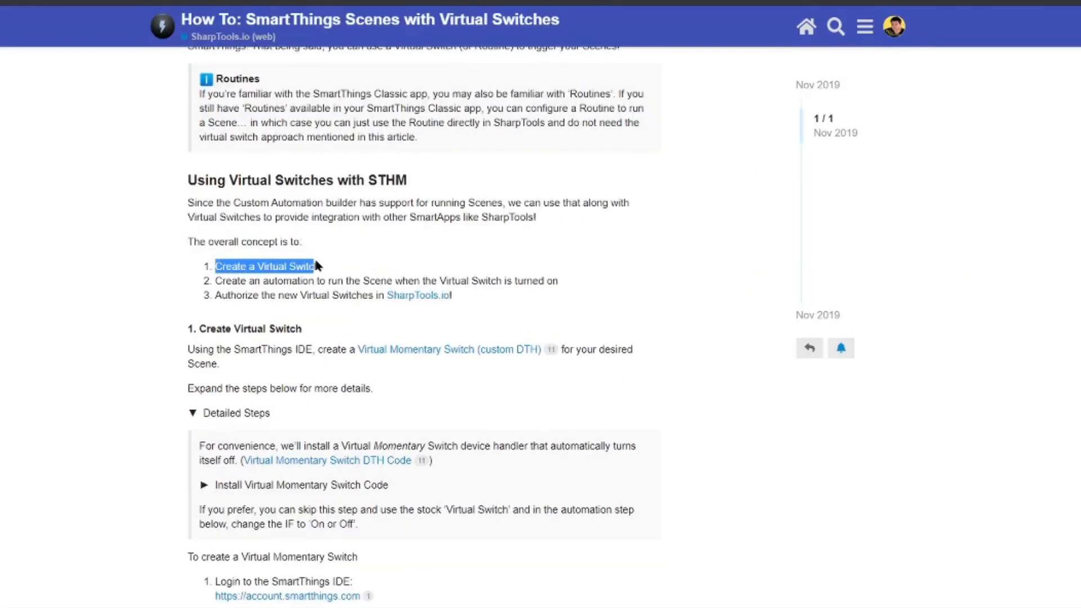
left_click_drag(223, 280, 398, 282)
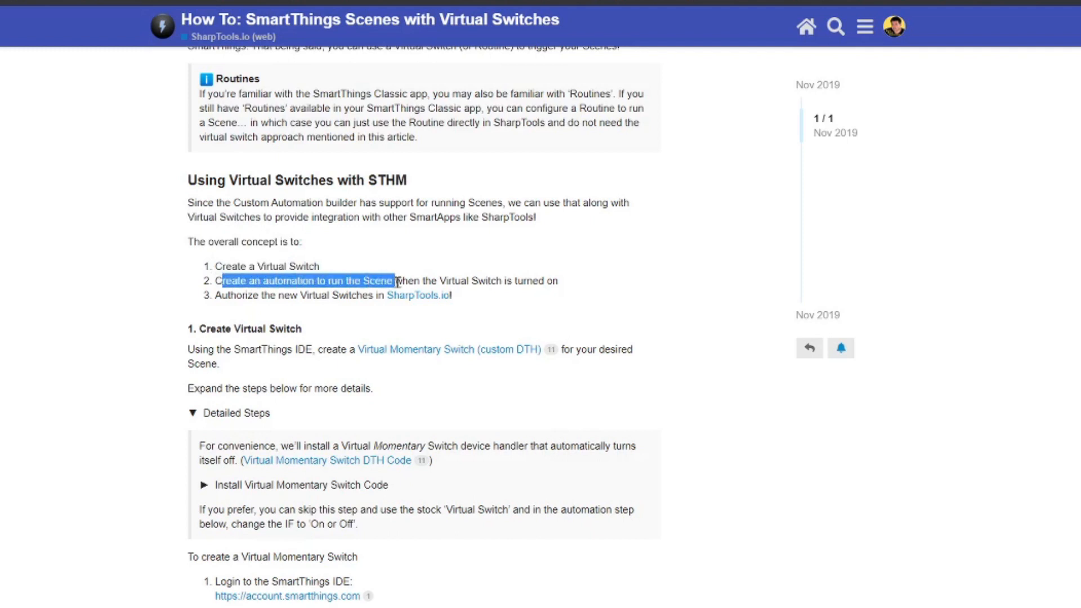
left_click_drag(397, 281, 560, 284)
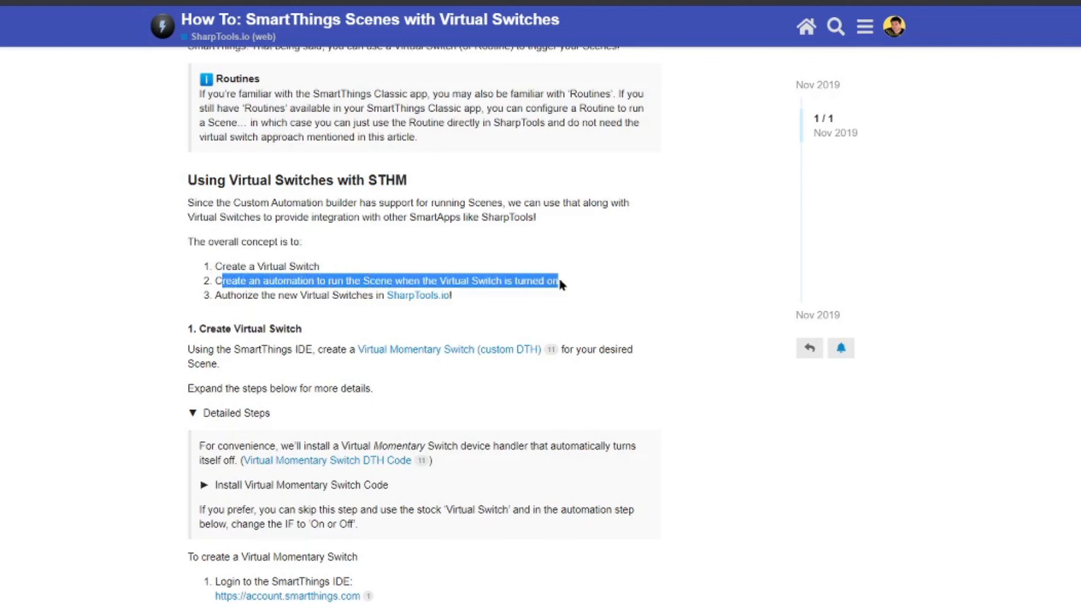
left_click_drag(560, 285, 561, 285)
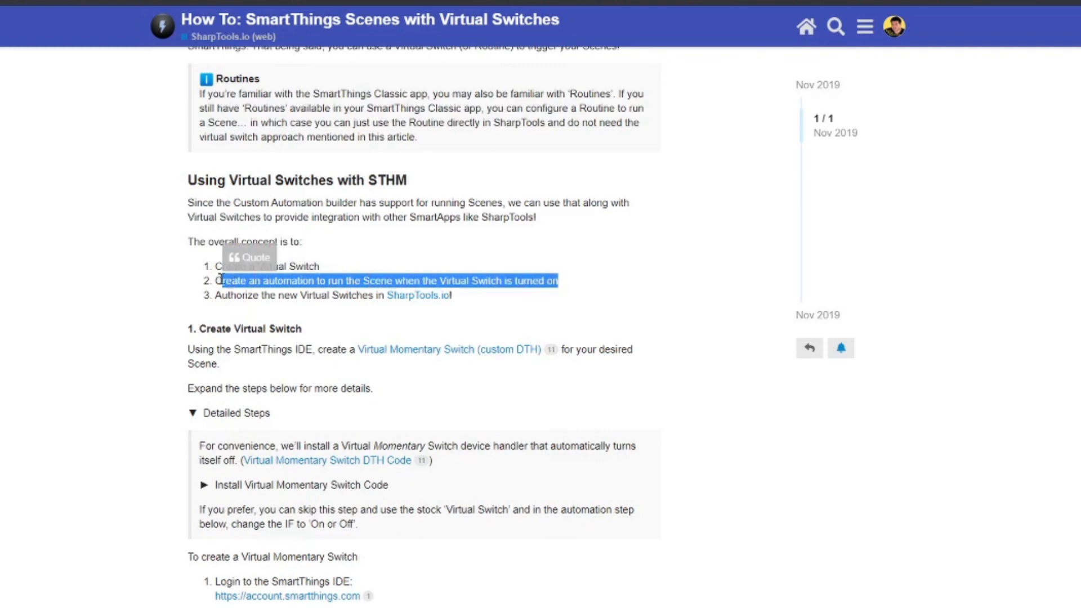
left_click(273, 306)
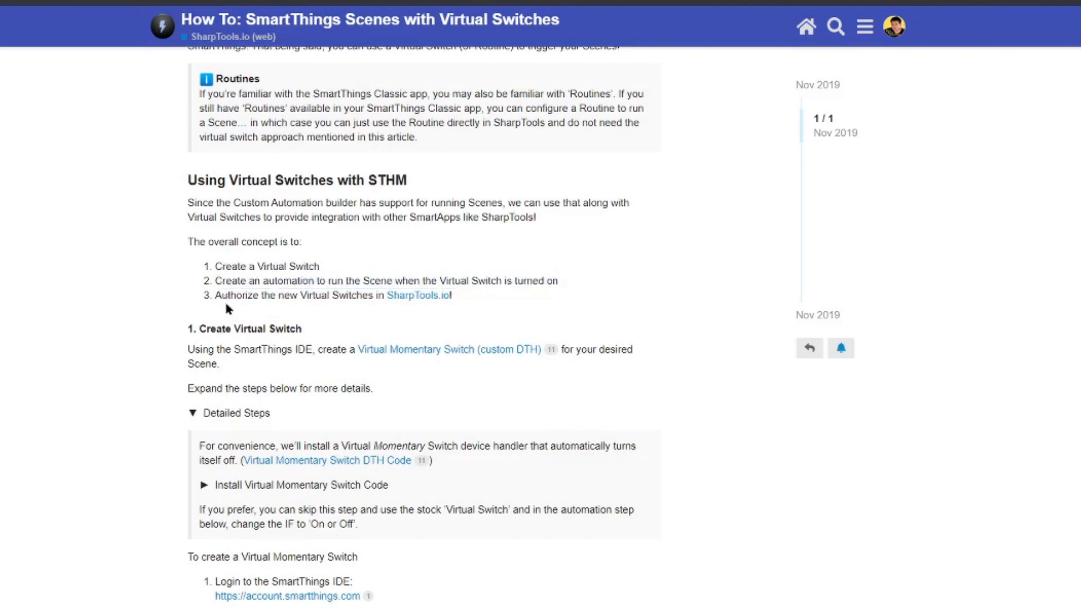
left_click_drag(218, 299, 471, 303)
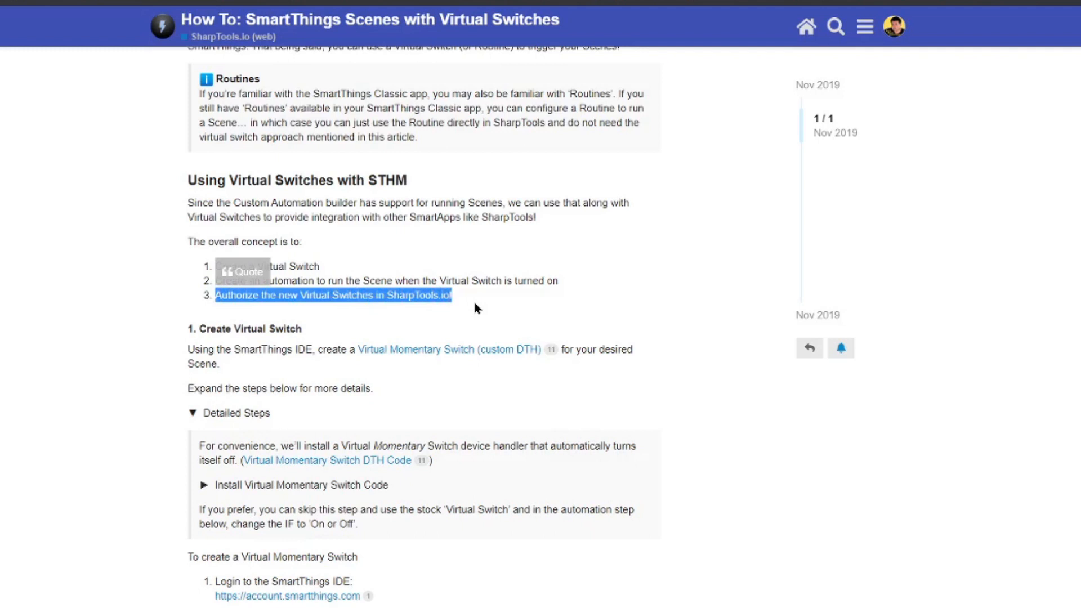
left_click(459, 312)
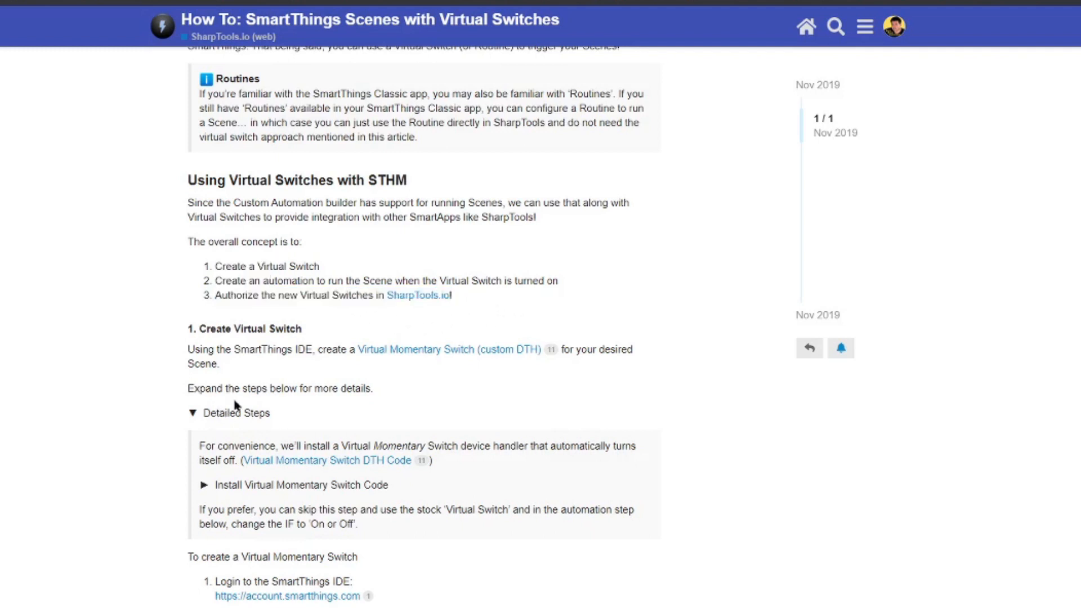
Read the article's Create Virtual Switch section, focusing on the Virtual Momentary Switch (custom DTH) reference
scroll(300, 386, "down", 1)
scroll(307, 367, "down", 2)
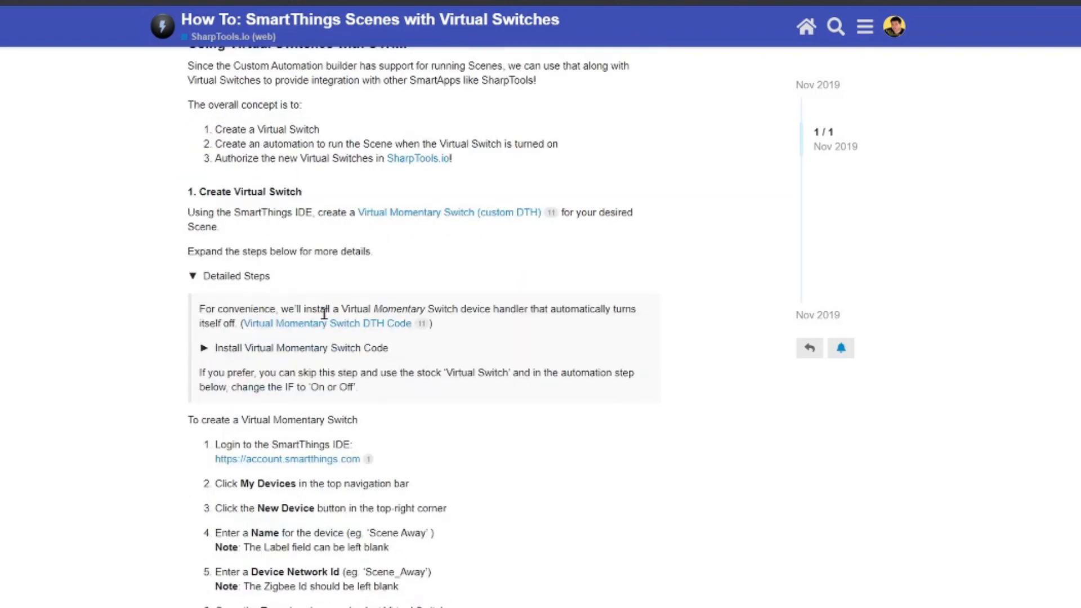
left_click_drag(181, 122, 304, 124)
left_click(349, 181)
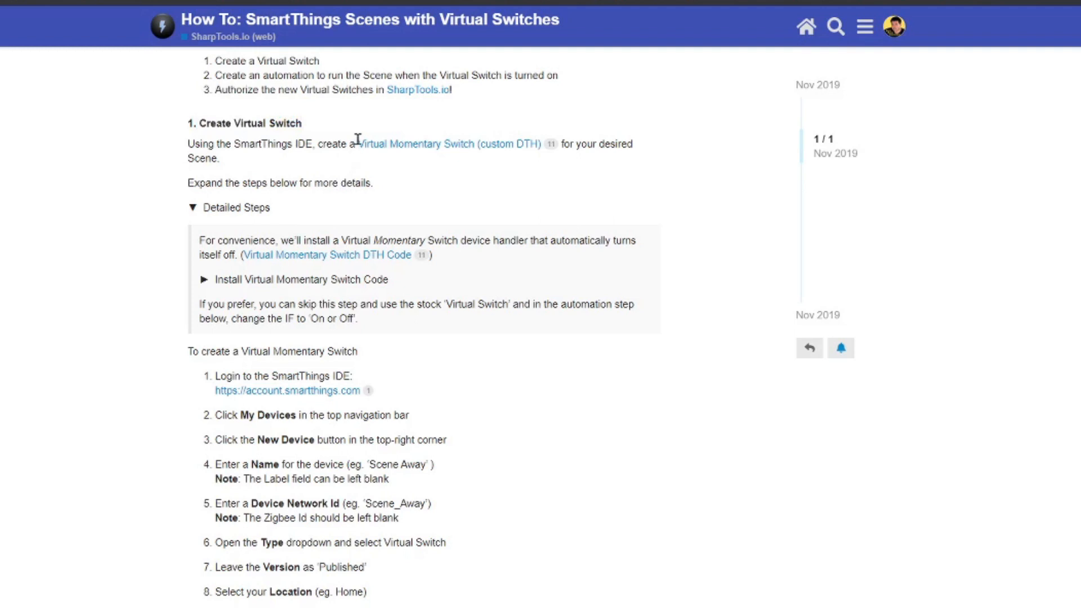
left_click_drag(358, 144, 542, 145)
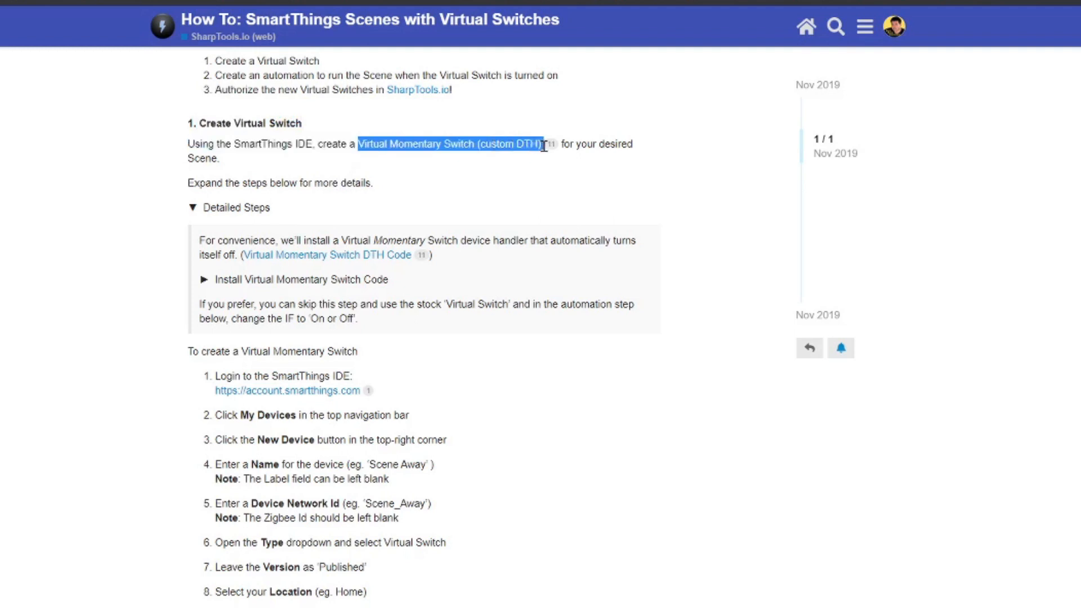
left_click(532, 166)
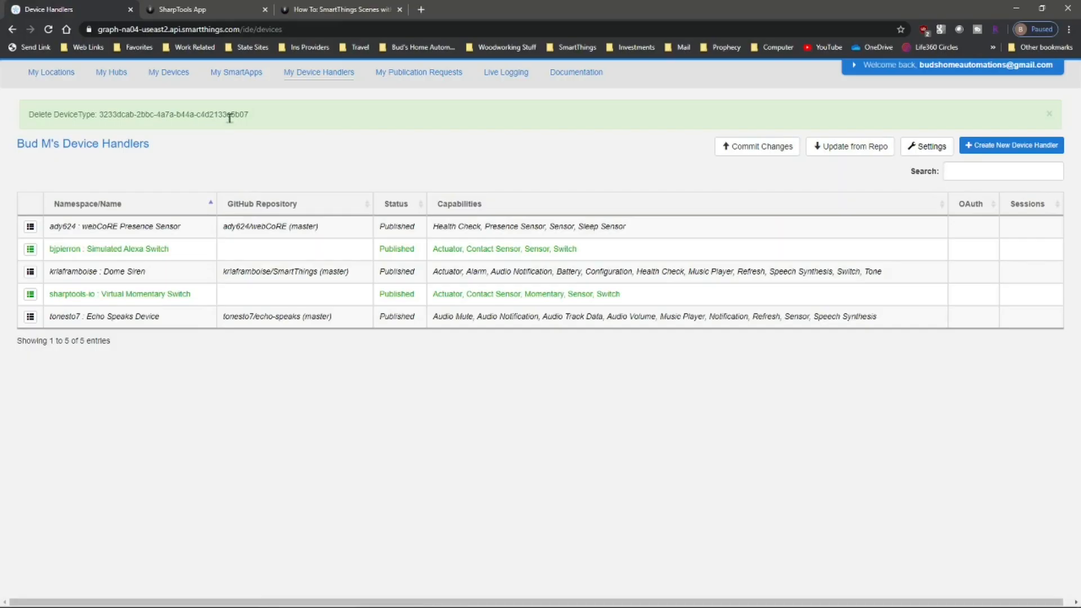
Log out of the SmartThings Groovy IDE and highlight its web address
left_click(941, 65)
left_click(874, 81)
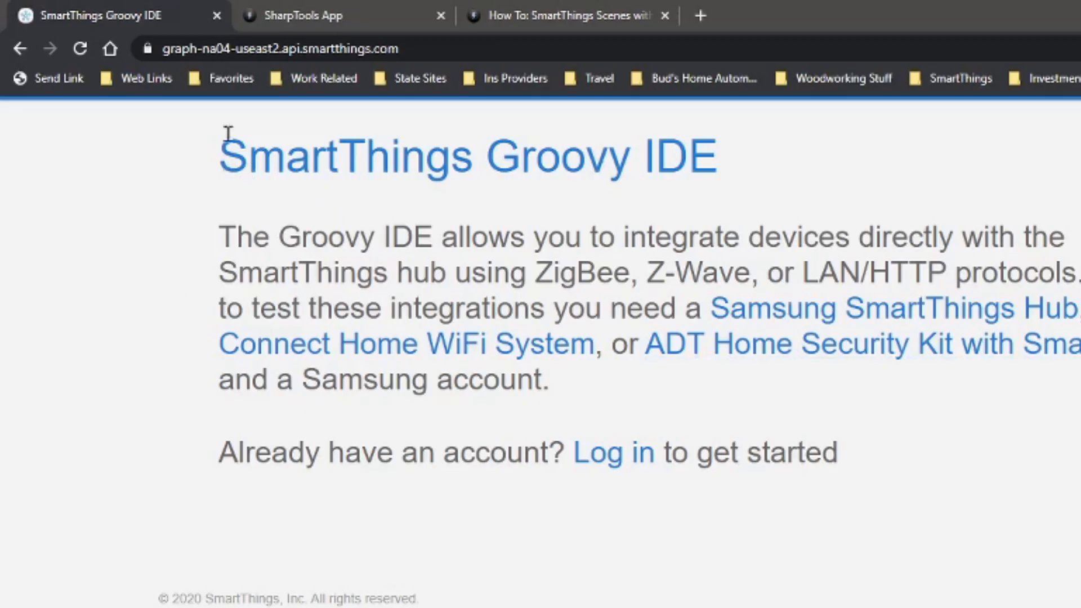
left_click(264, 49)
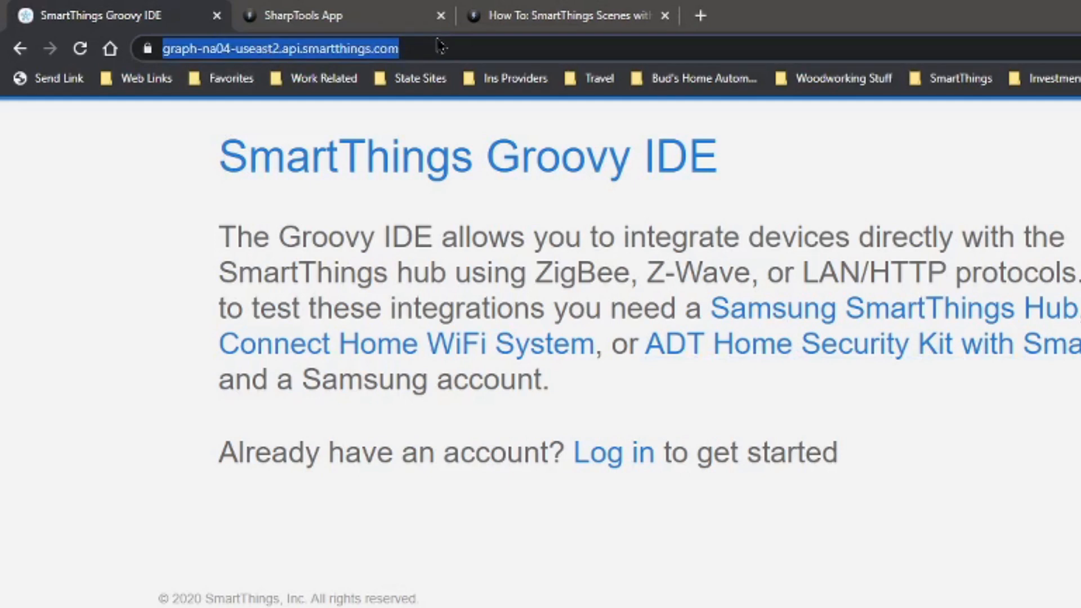
Sign in to the SmartThings Groovy IDE with the Samsung account and open My Device Handlers
left_click(622, 454)
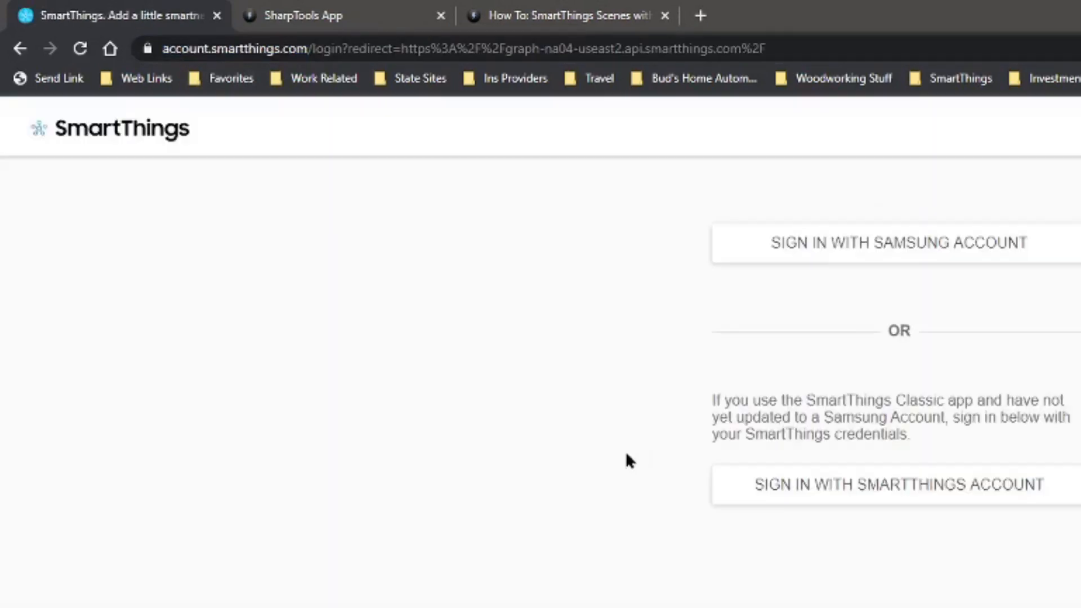
left_click(917, 248)
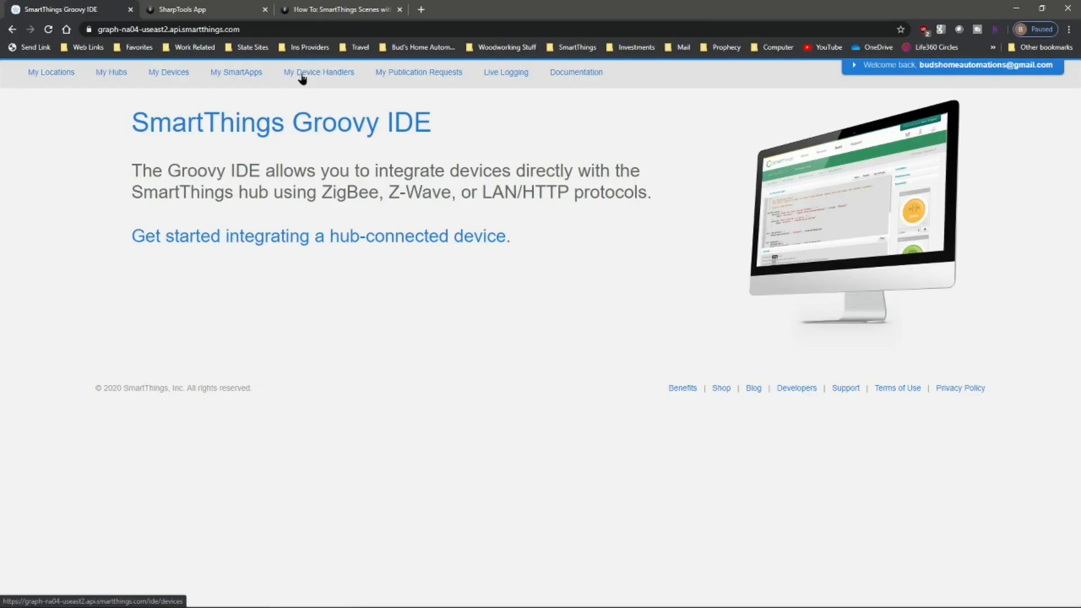
left_click(522, 120)
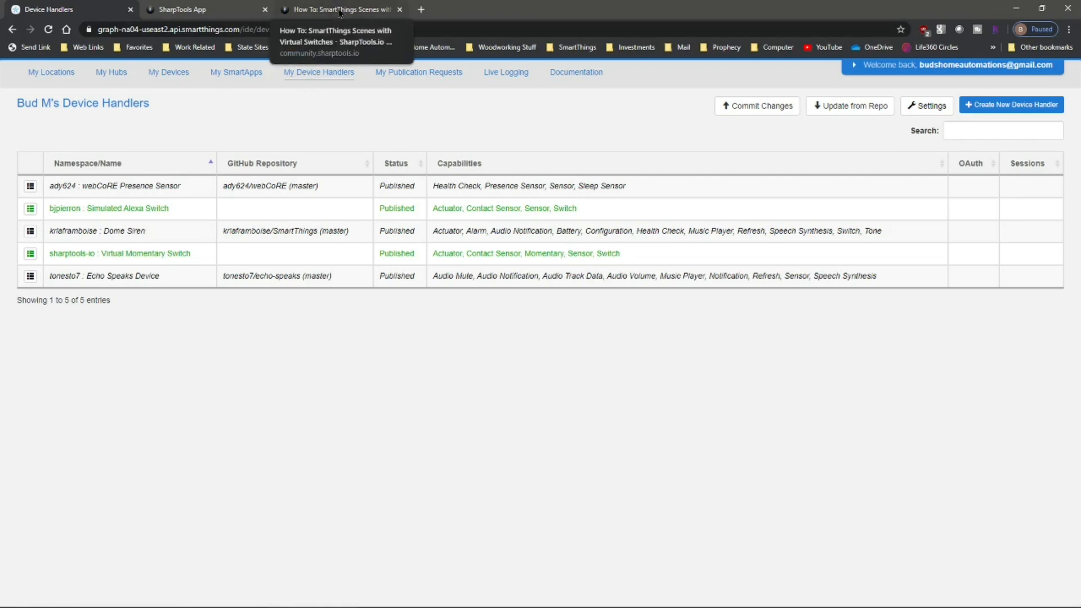
From the how-to article, open the Virtual Momentary Switch DTH Code in a new tab and display its raw source
left_click(340, 13)
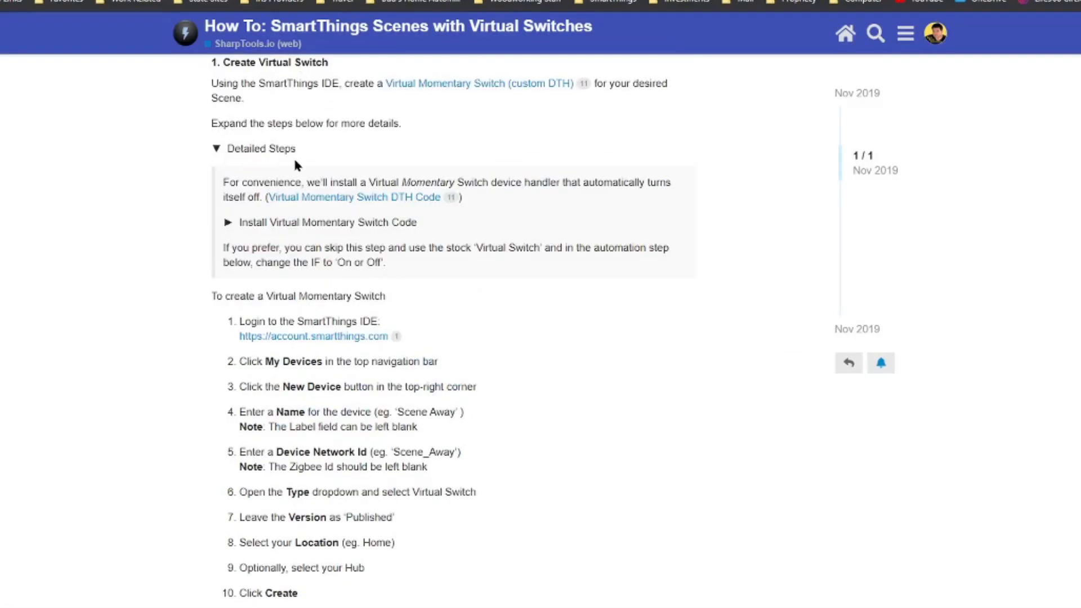
right_click(358, 202)
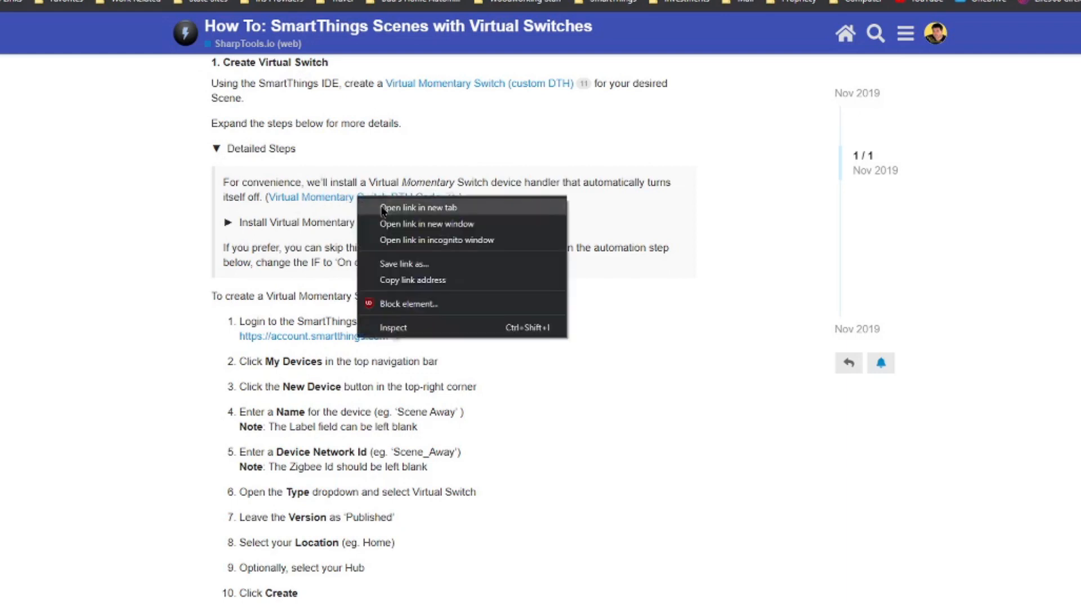
left_click(384, 208)
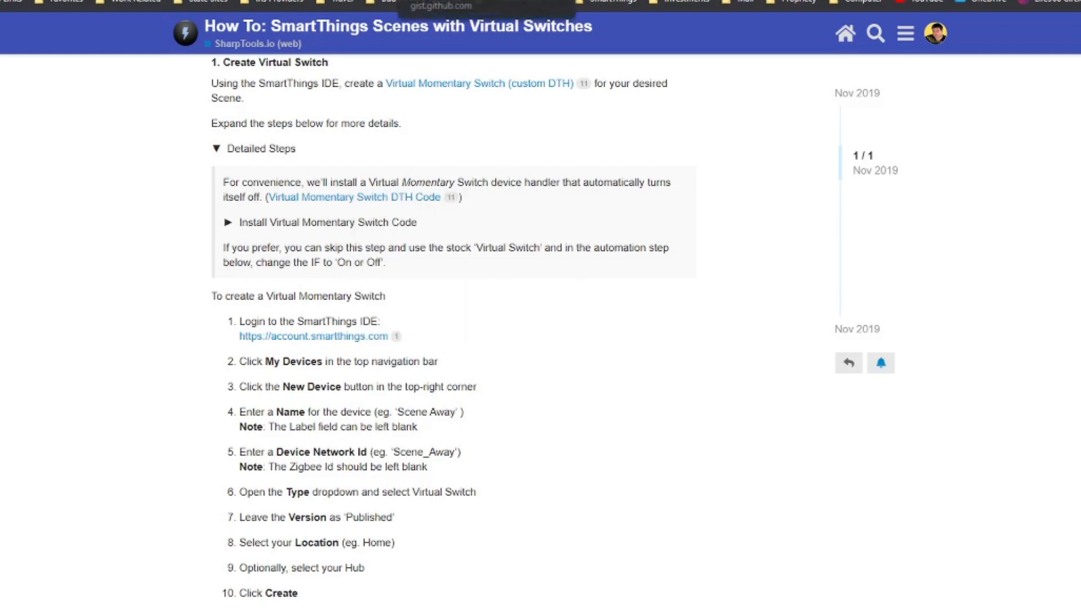
left_click(489, 10)
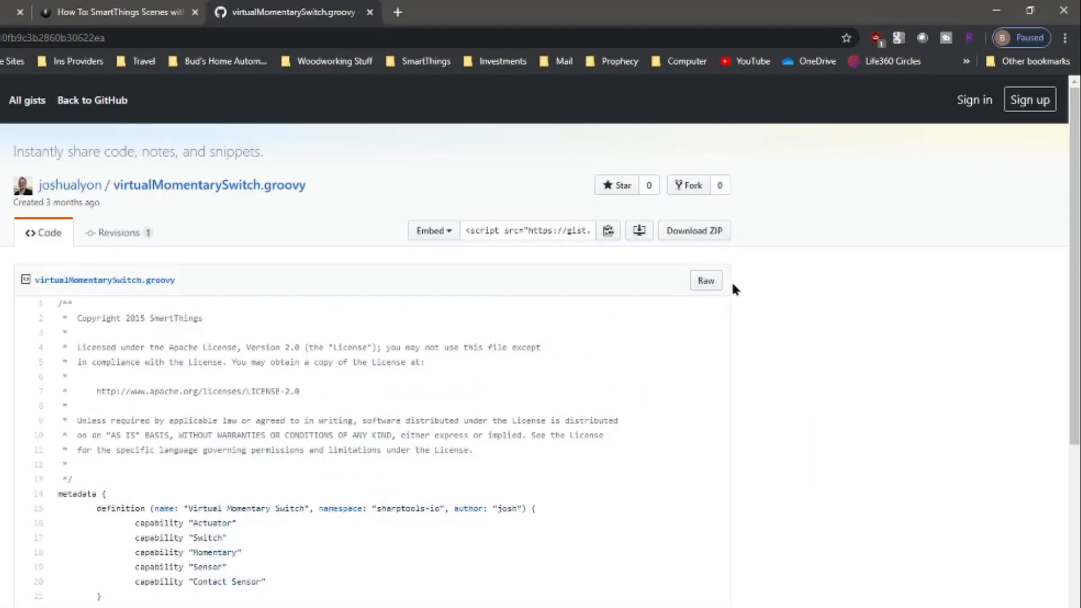
left_click(706, 280)
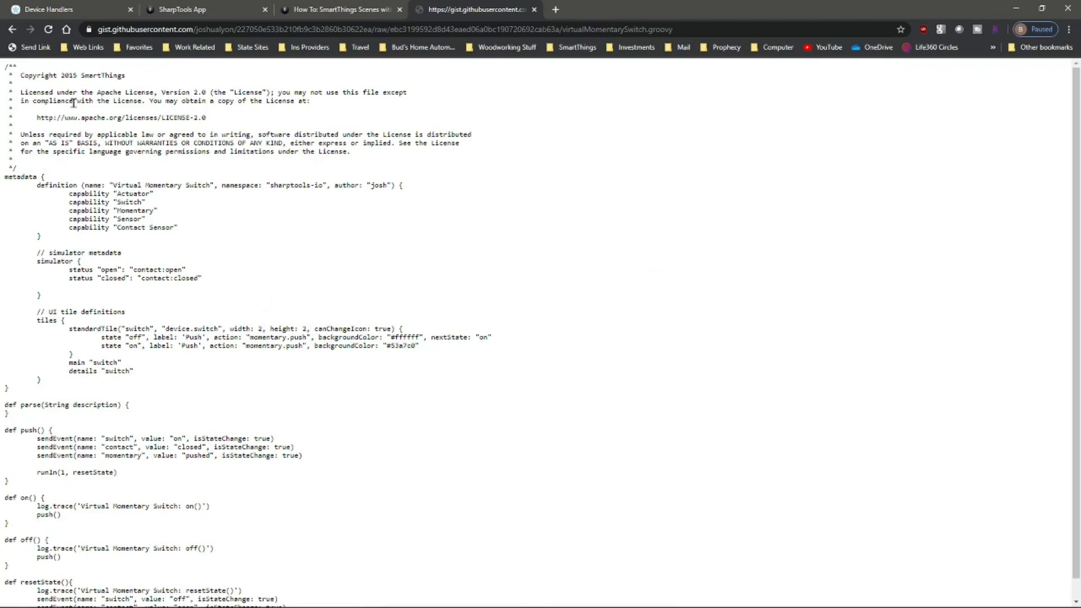
Copy the entire virtualMomentarySwitch.groovy source code and return to the SmartThings Device Handlers page
key("ctrl+a")
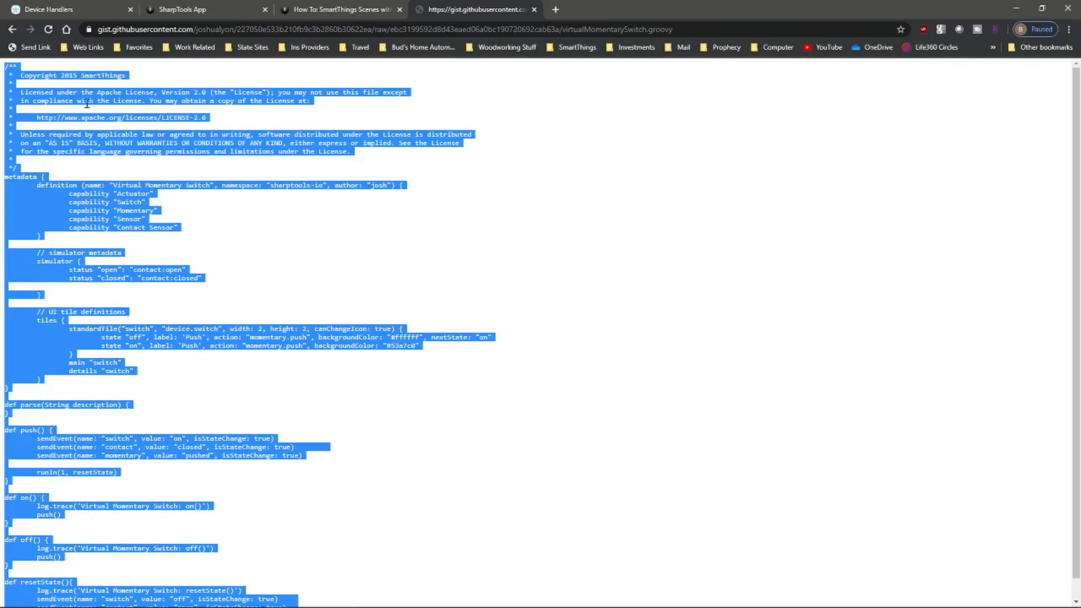
right_click(89, 99)
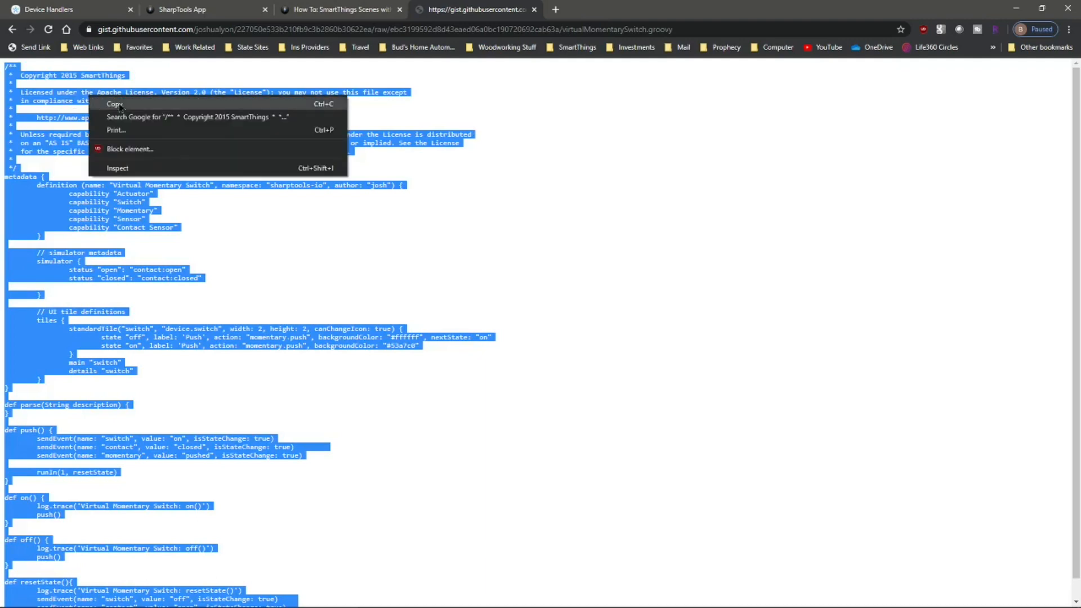
left_click(119, 103)
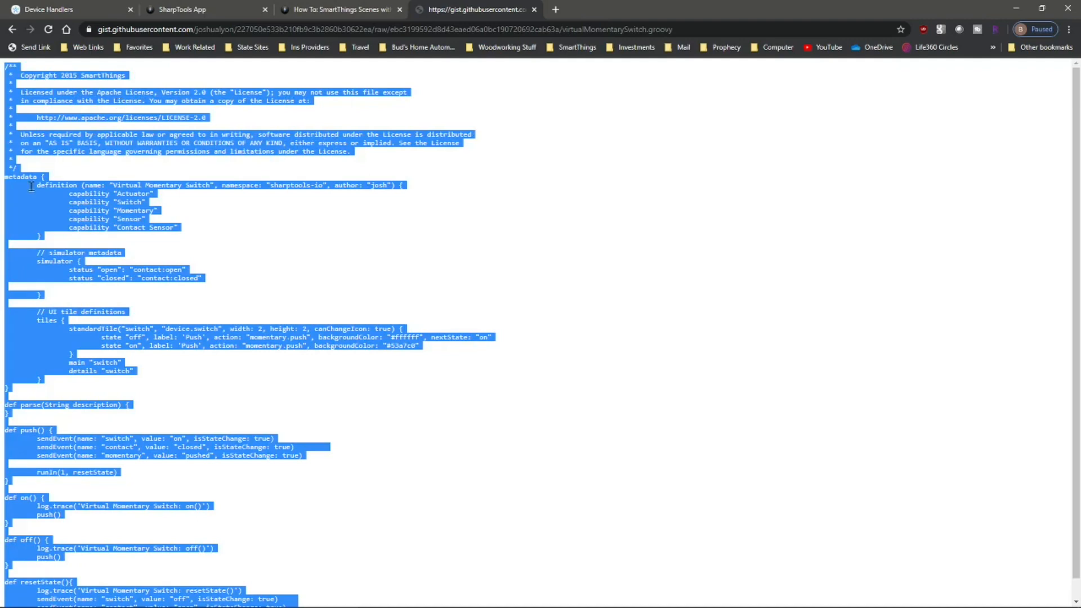
scroll(96, 374, "down", 1)
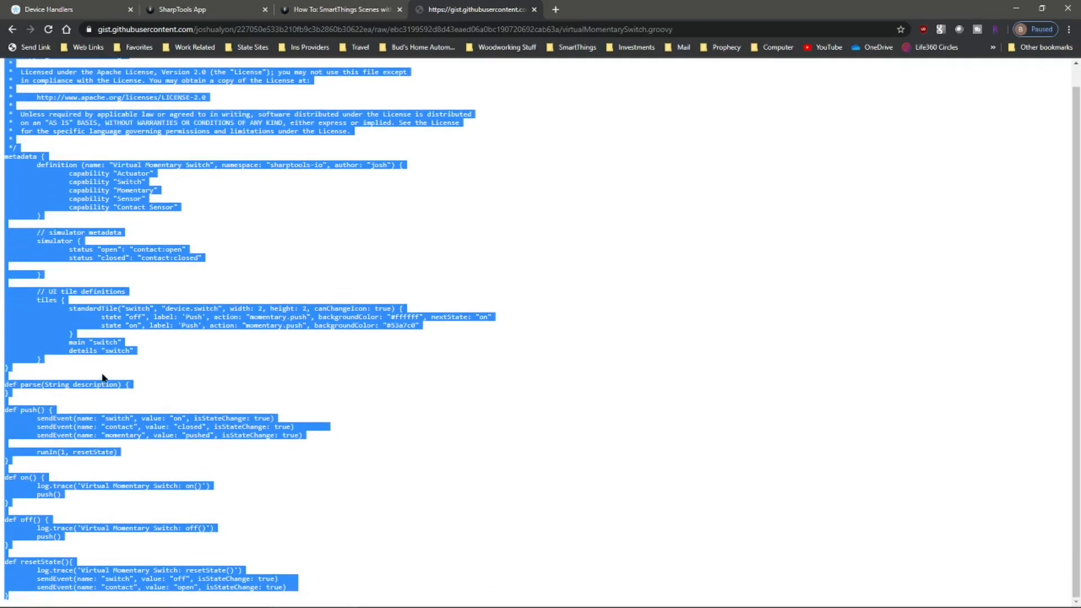
scroll(101, 377, "up", 1)
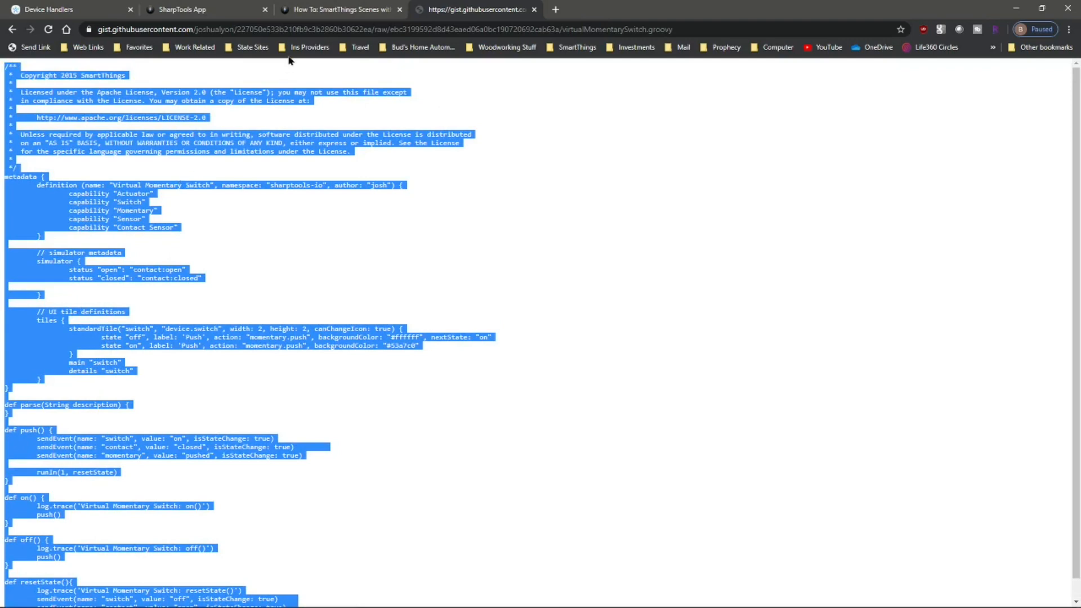
left_click(59, 15)
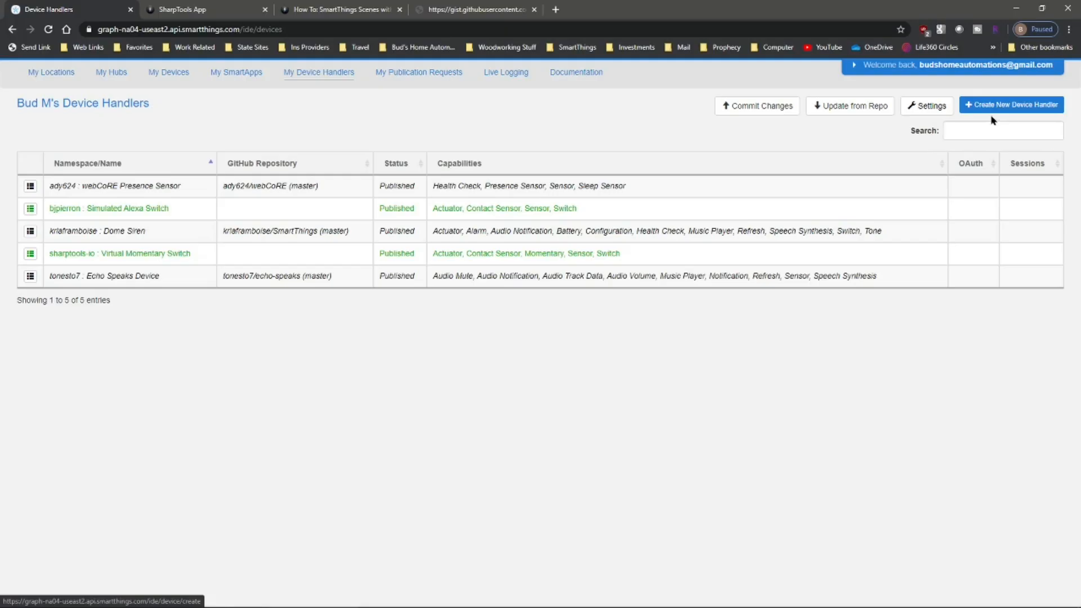
Create a new device handler from code using the copied Virtual Momentary Switch source
left_click(969, 153)
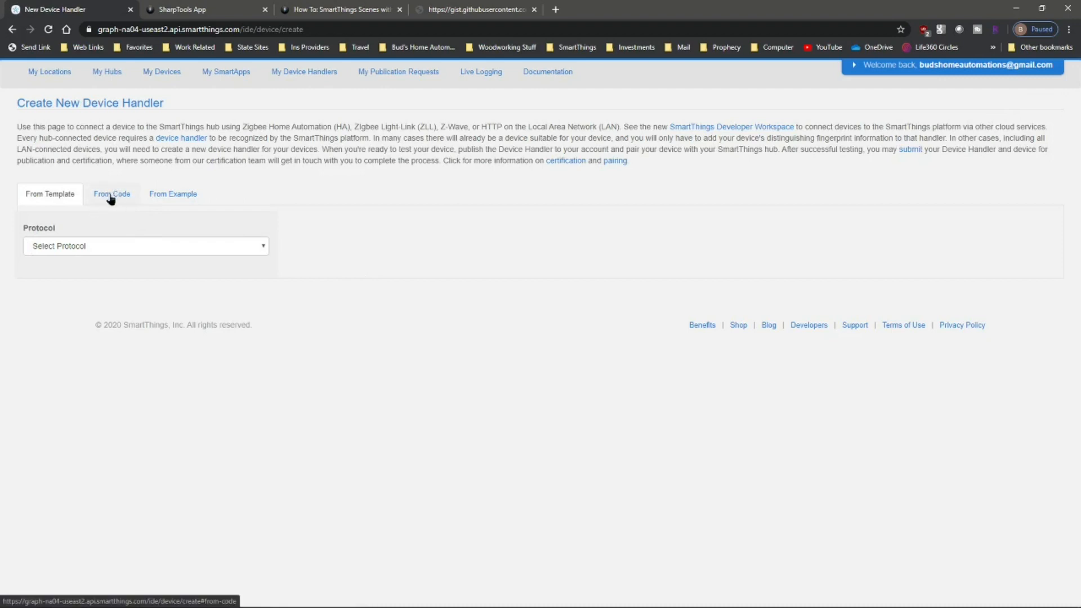
left_click(111, 197)
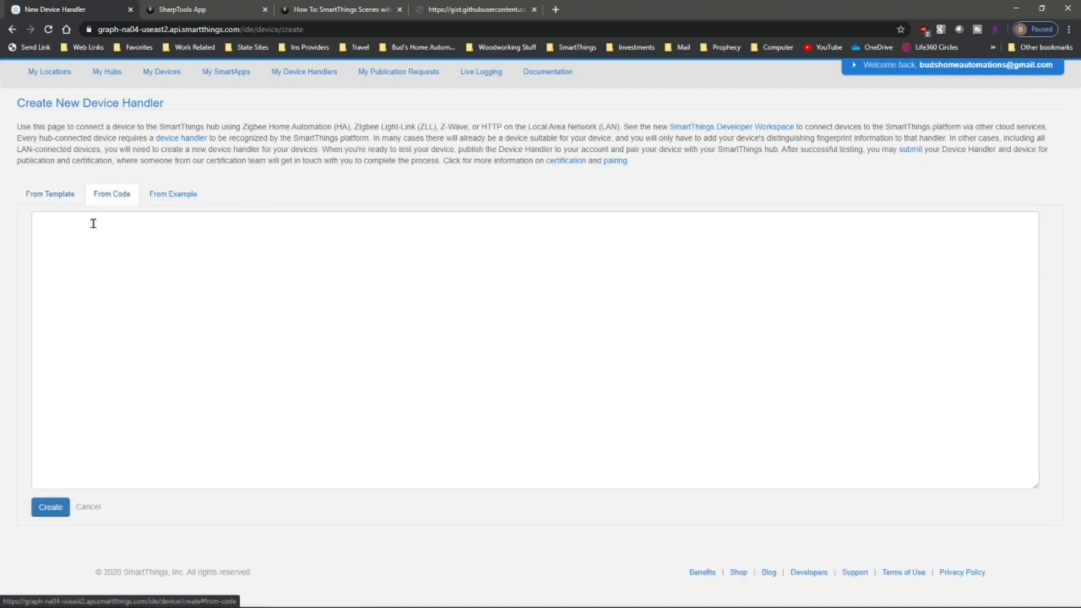
left_click(69, 230)
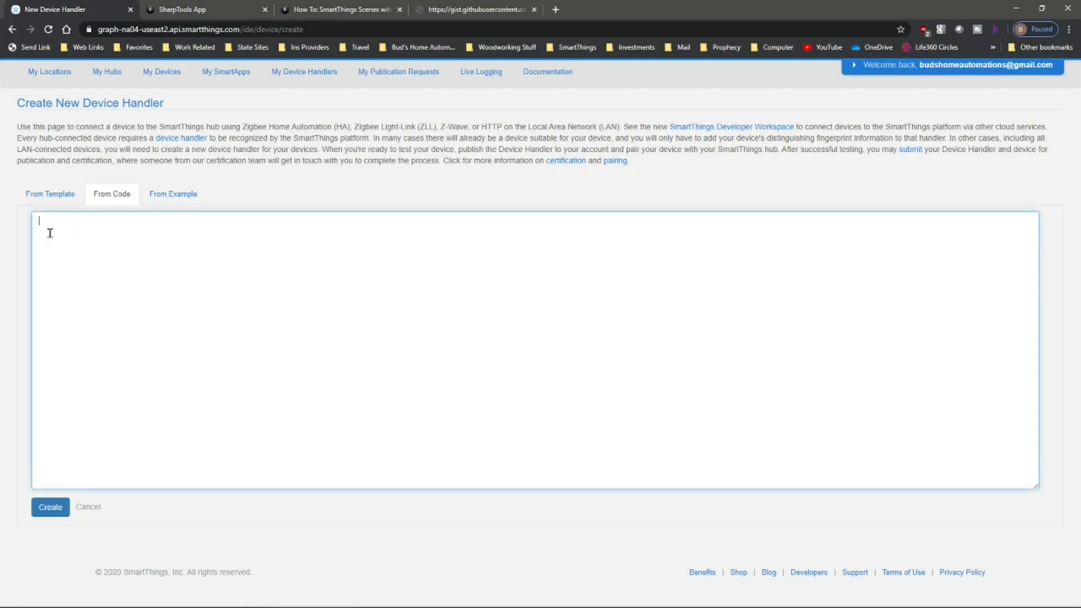
right_click(49, 232)
left_click(97, 316)
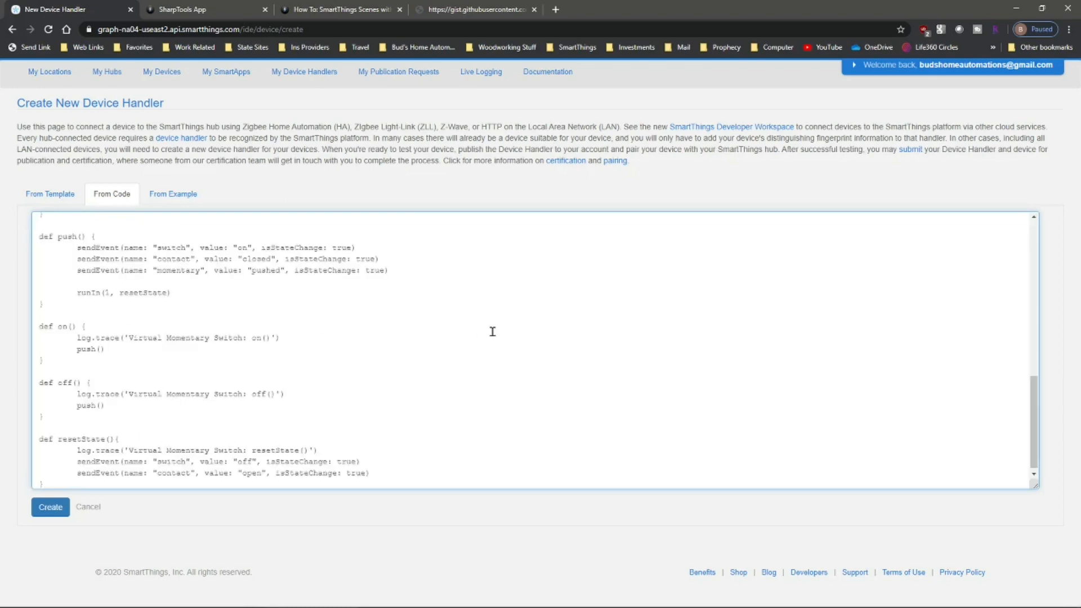
scroll(493, 334, "up", 4)
scroll(492, 334, "up", 5)
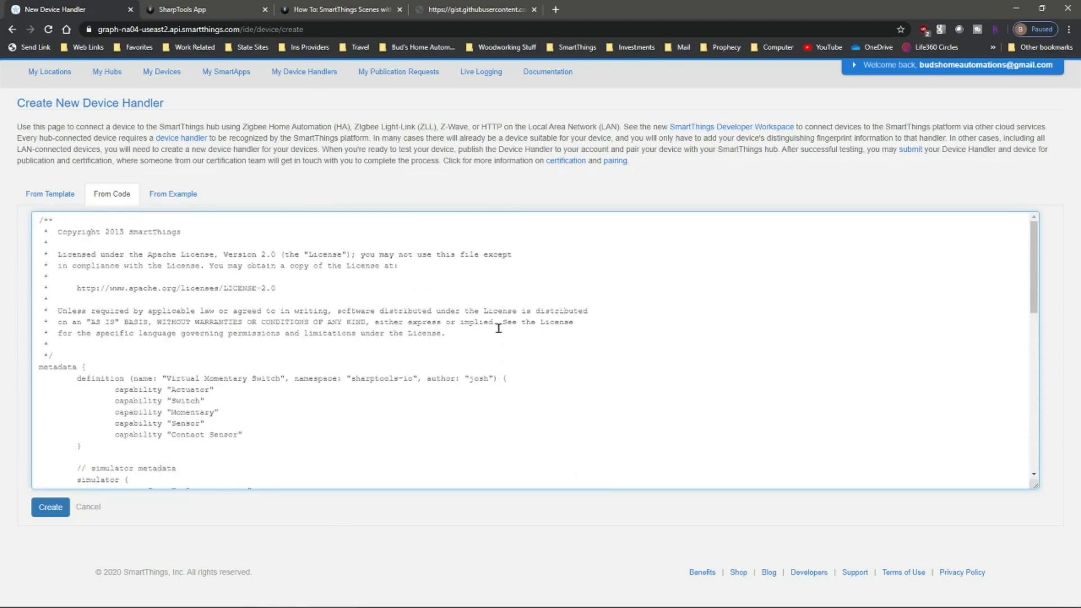
scroll(499, 328, "down", 10)
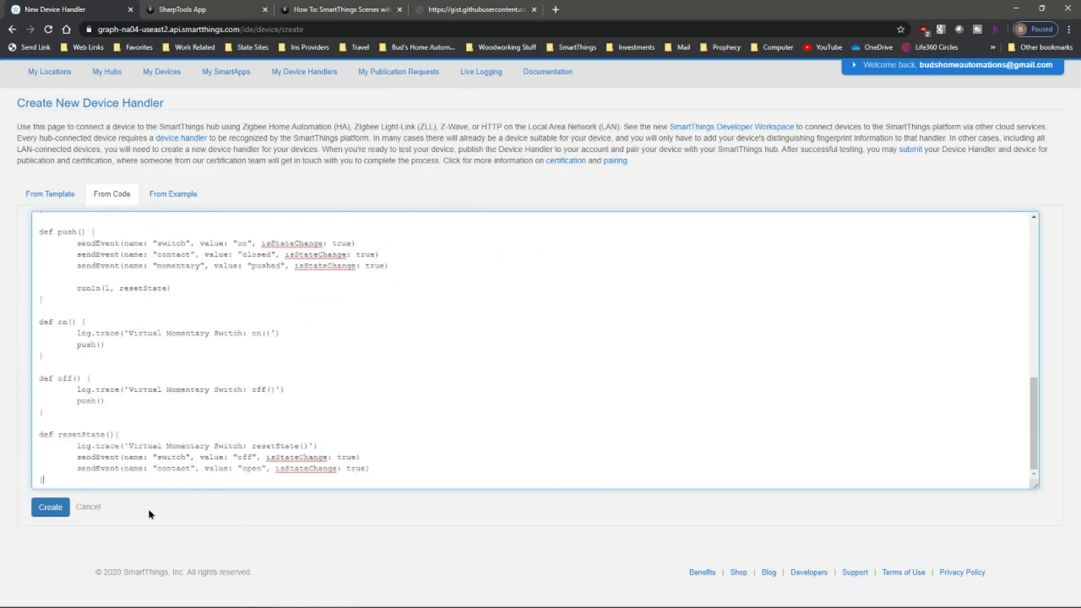
left_click(50, 508)
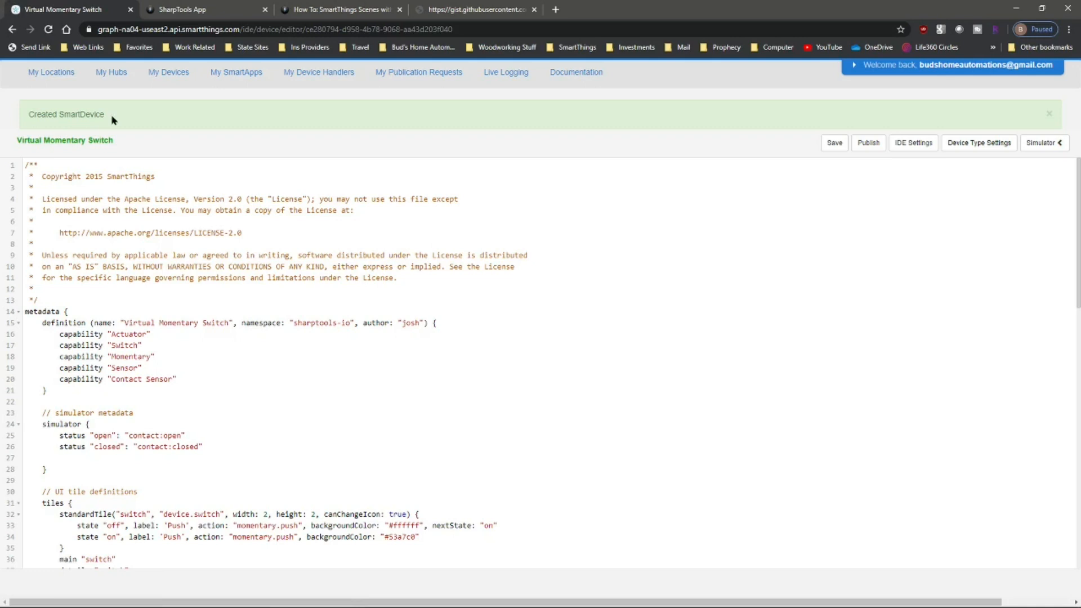
left_click_drag(111, 116, 24, 116)
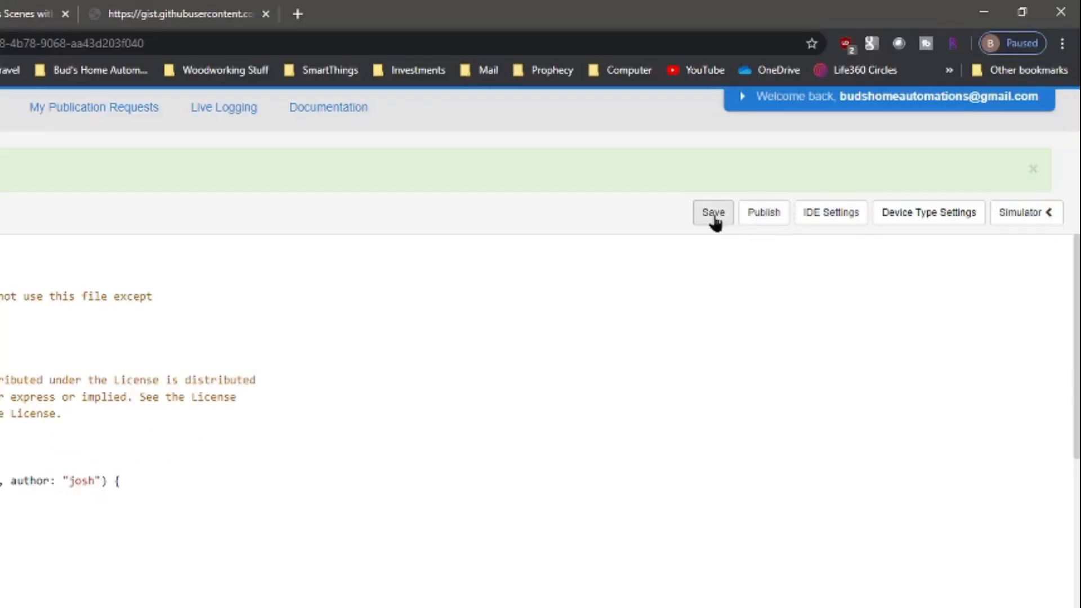
Save the Virtual Momentary Switch device handler and publish it for the own account only
left_click(710, 214)
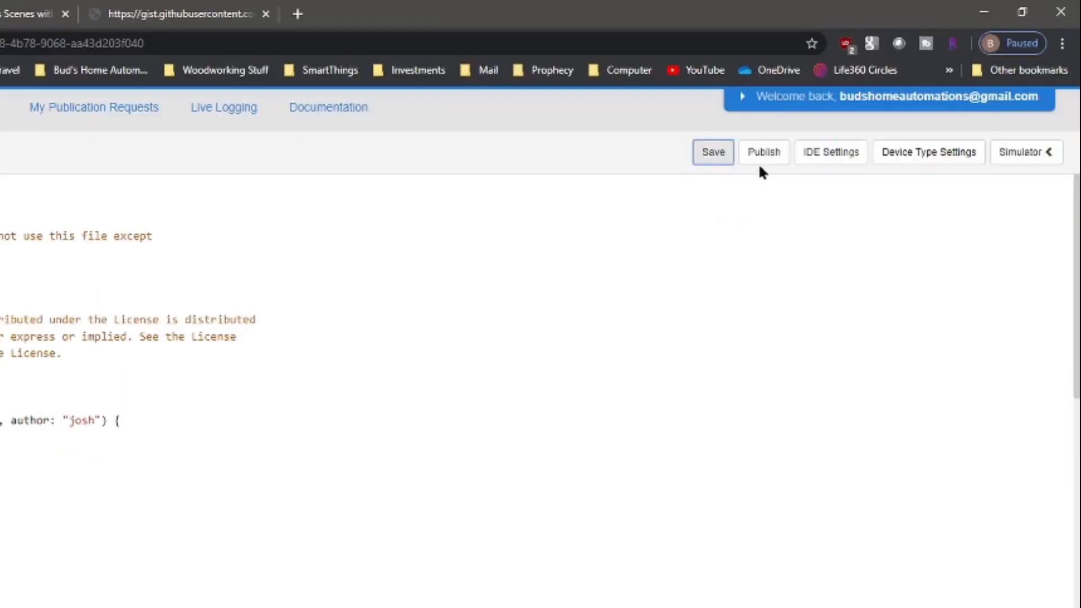
left_click(766, 154)
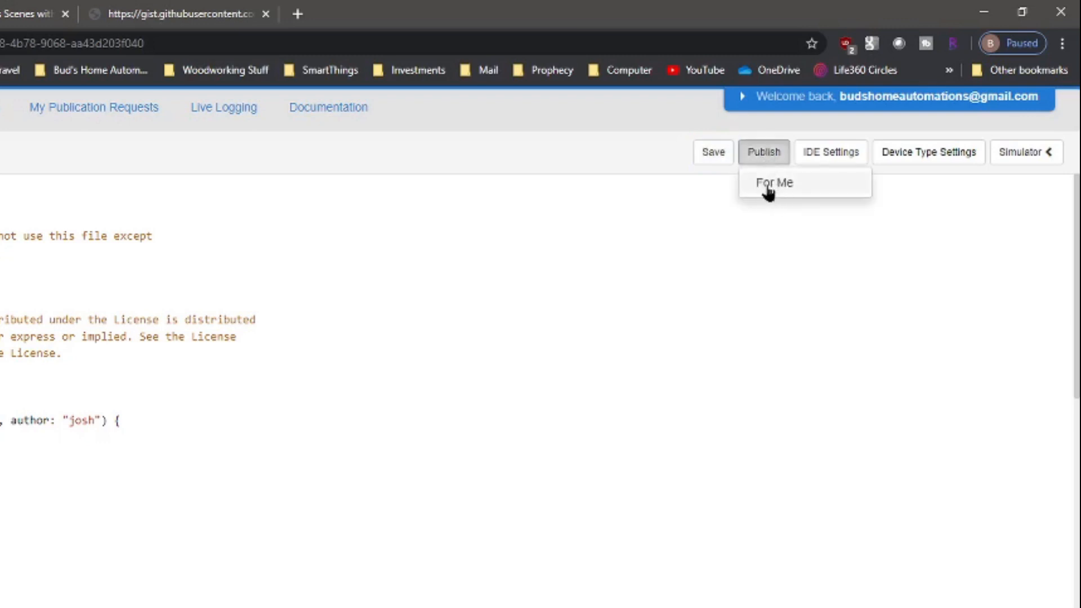
left_click(769, 189)
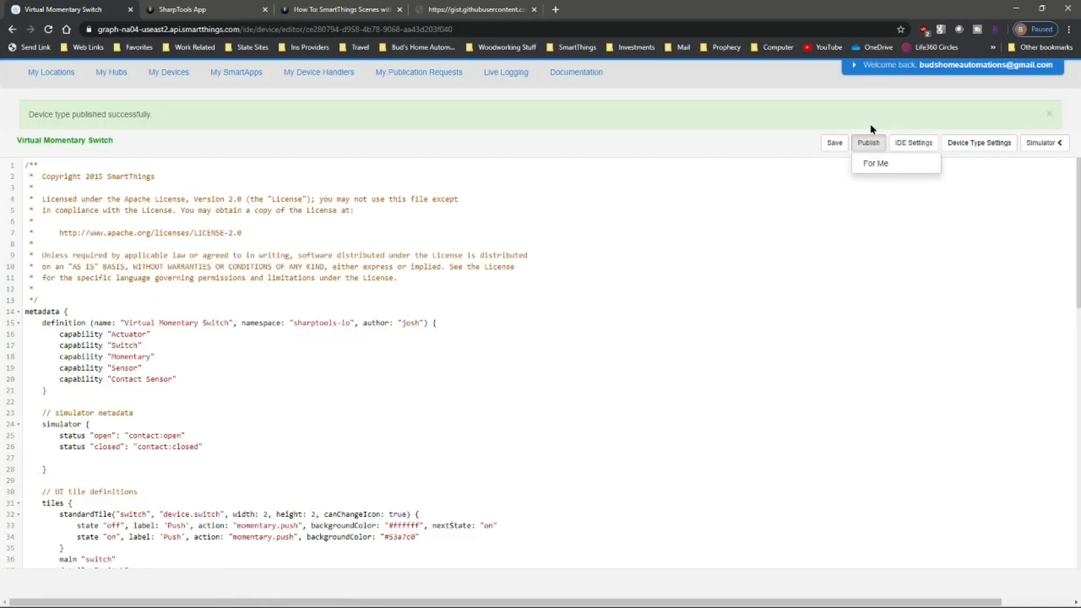
left_click_drag(152, 116, 12, 118)
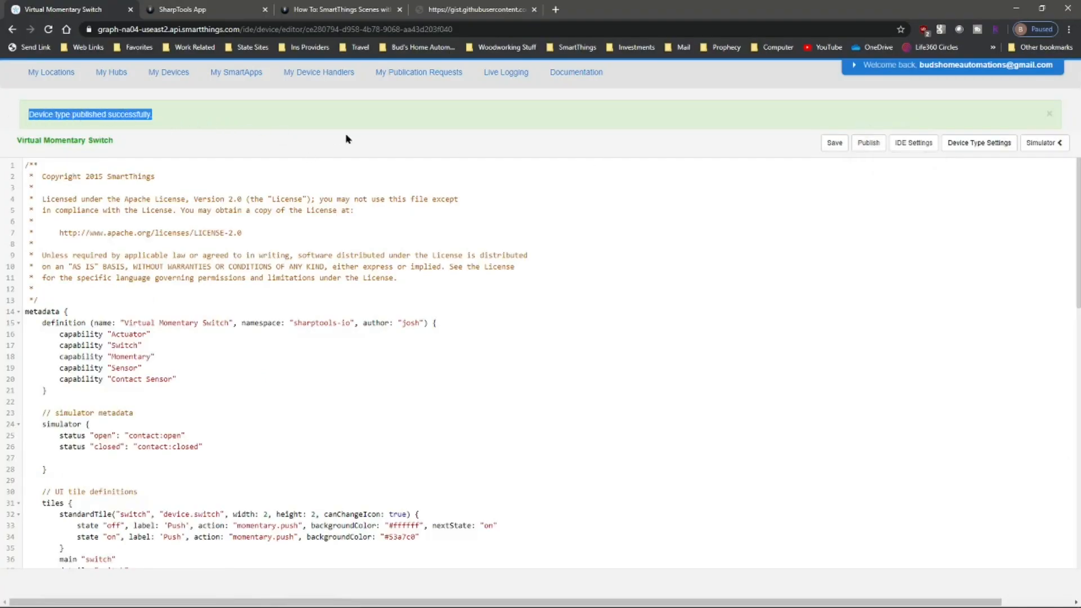
Try to delete the first of the two sharptools-io : Virtual Momentary Switch entries from the device handlers
left_click(311, 76)
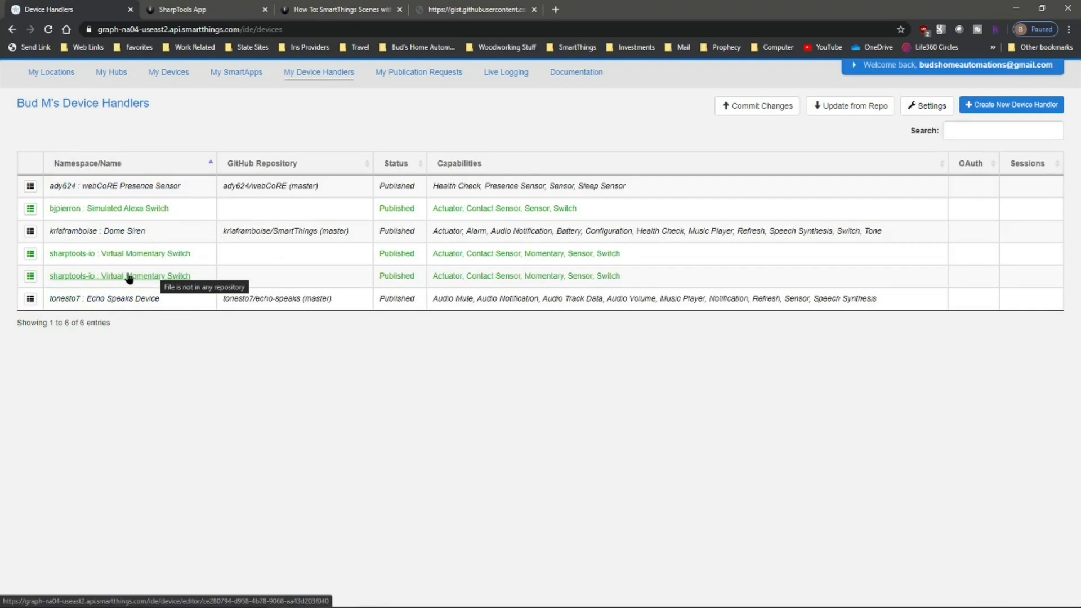
left_click(30, 254)
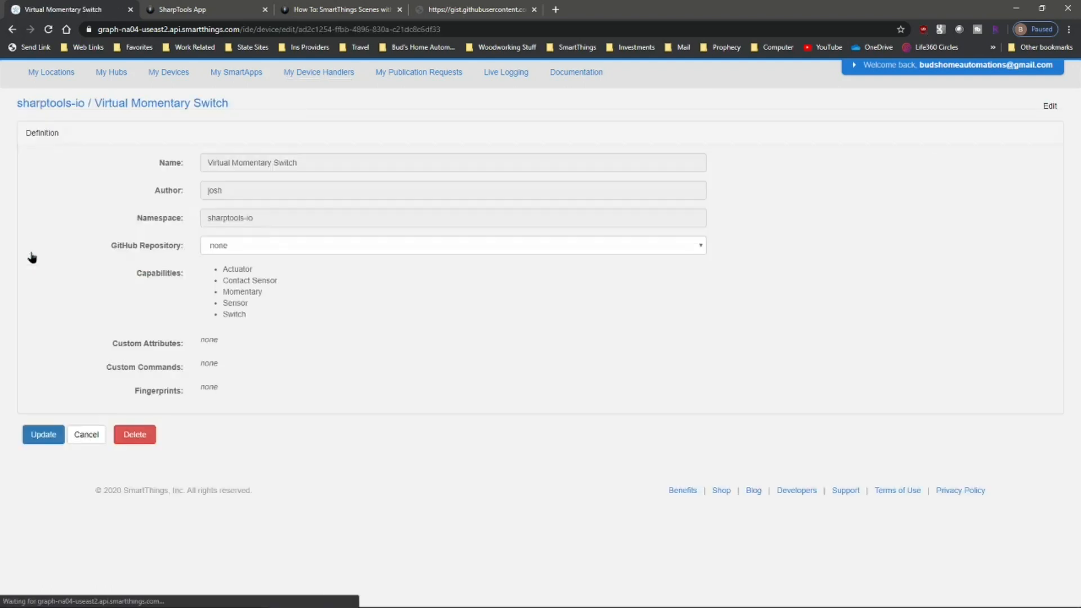
left_click(147, 443)
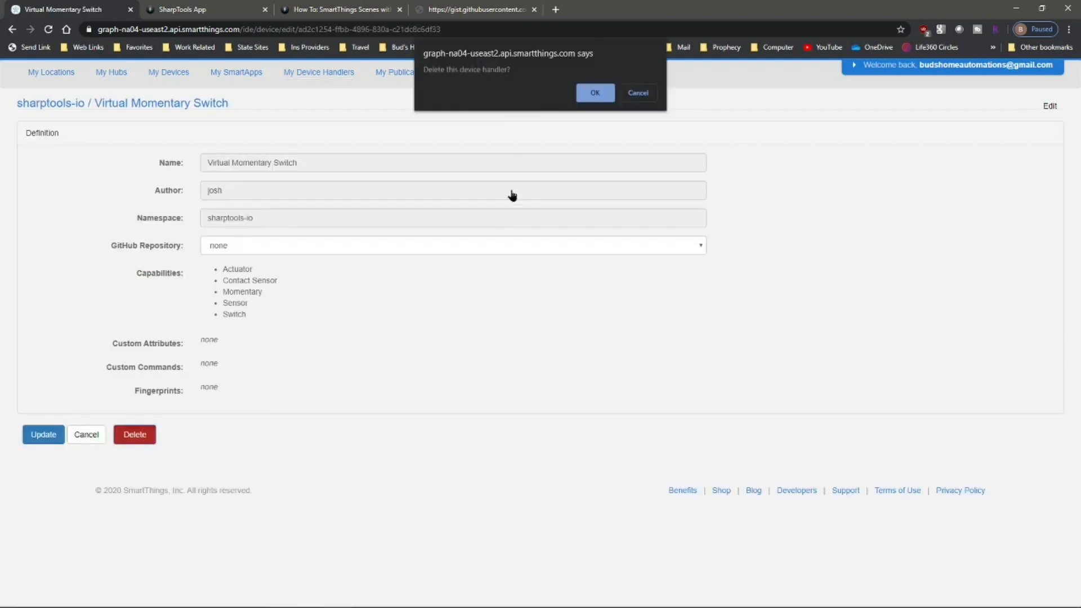
left_click(591, 93)
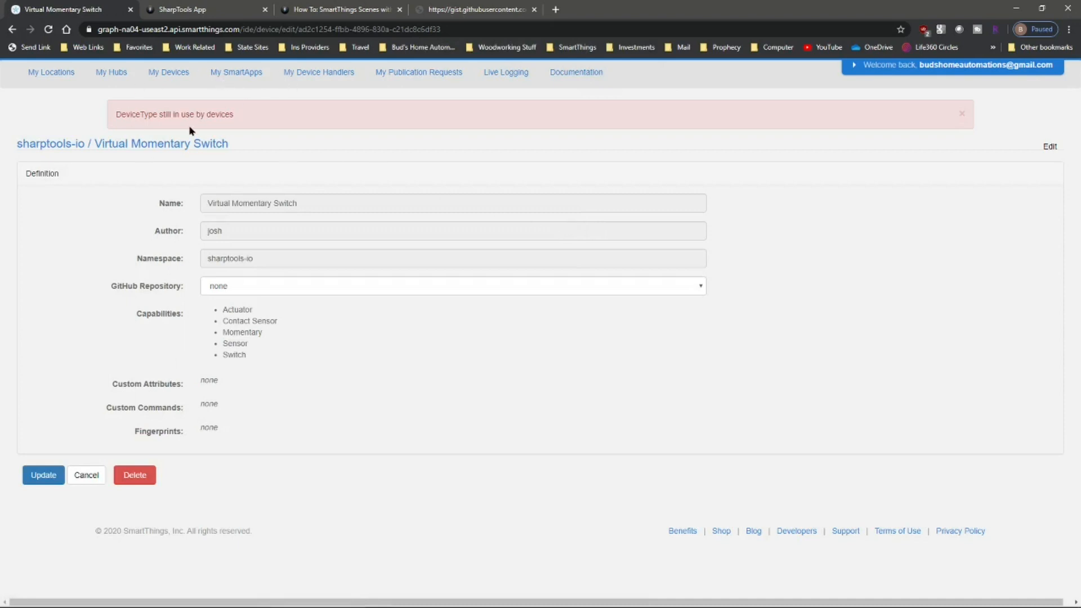
Delete the second sharptools-io : Virtual Momentary Switch entry from the device handlers list
left_click(315, 72)
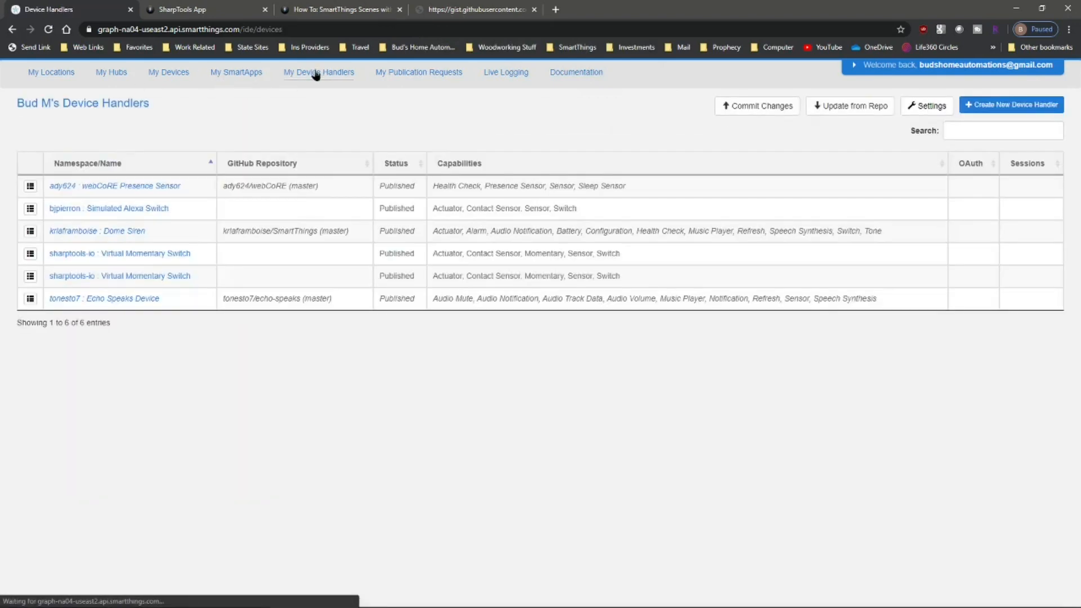
left_click(68, 278)
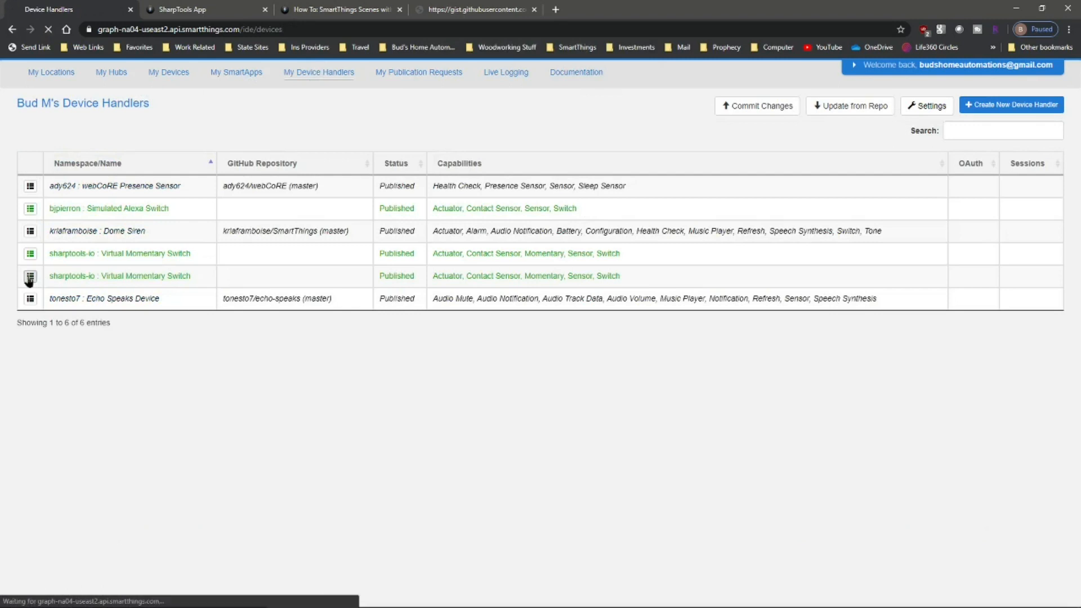
left_click(135, 435)
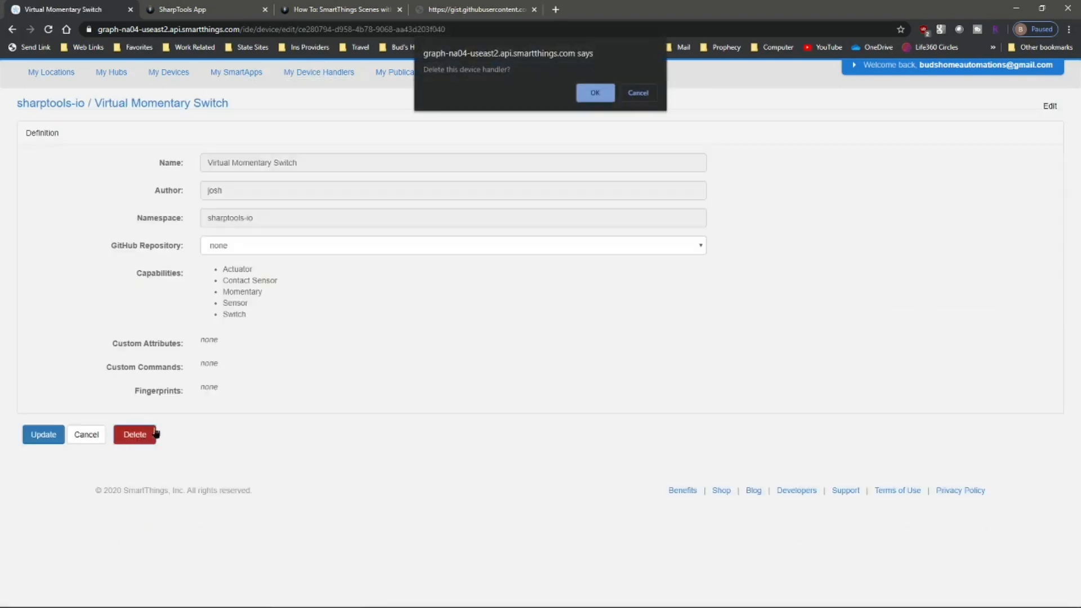
left_click(601, 95)
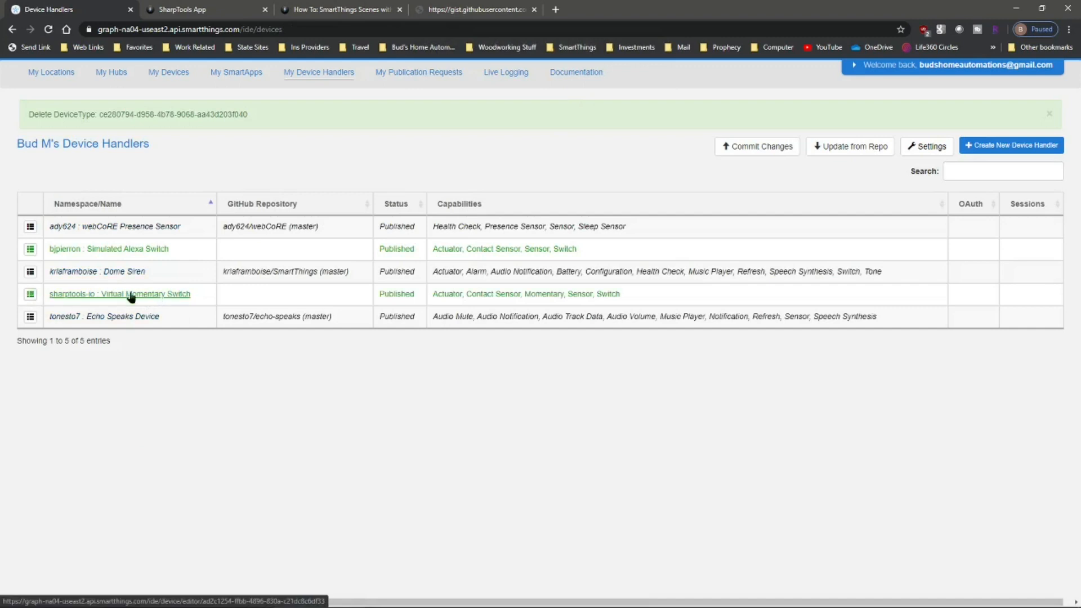
left_click(83, 294)
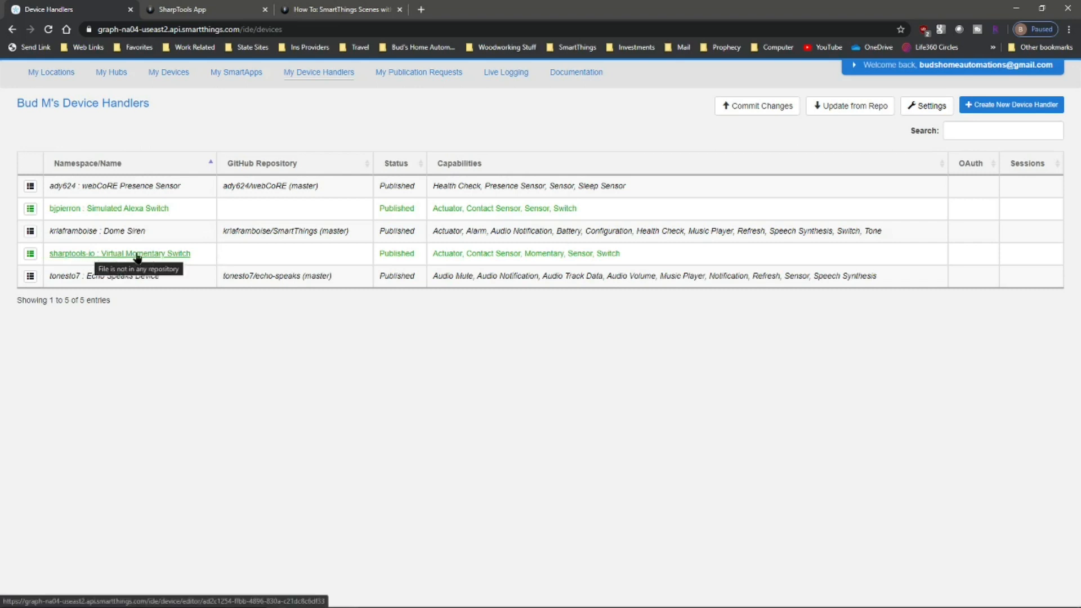
Go to My Devices and open the blank Create Device form to examine its fields
left_click(168, 77)
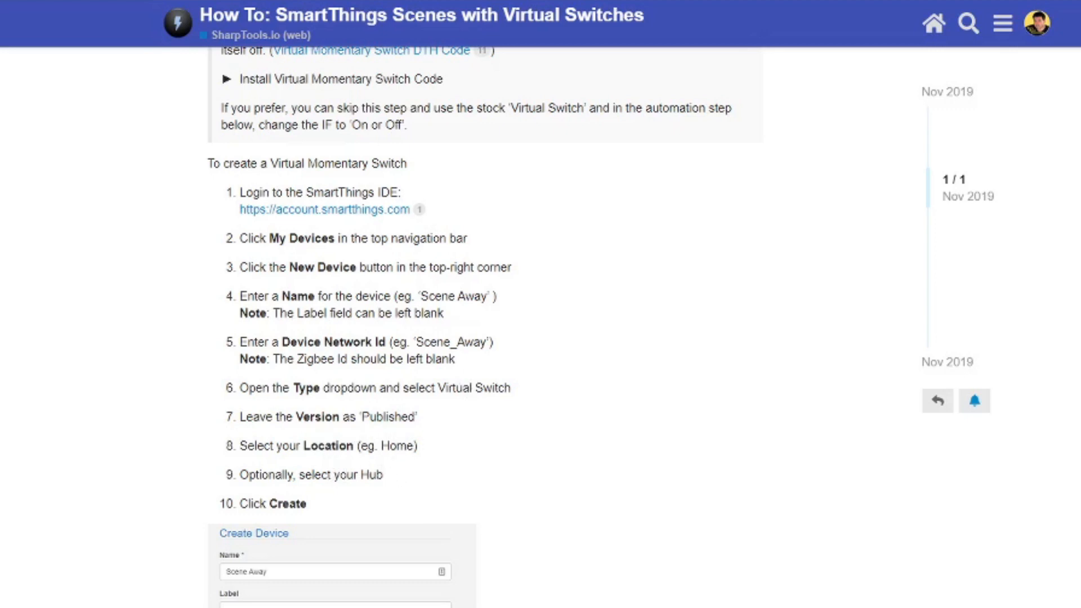
left_click(167, 73)
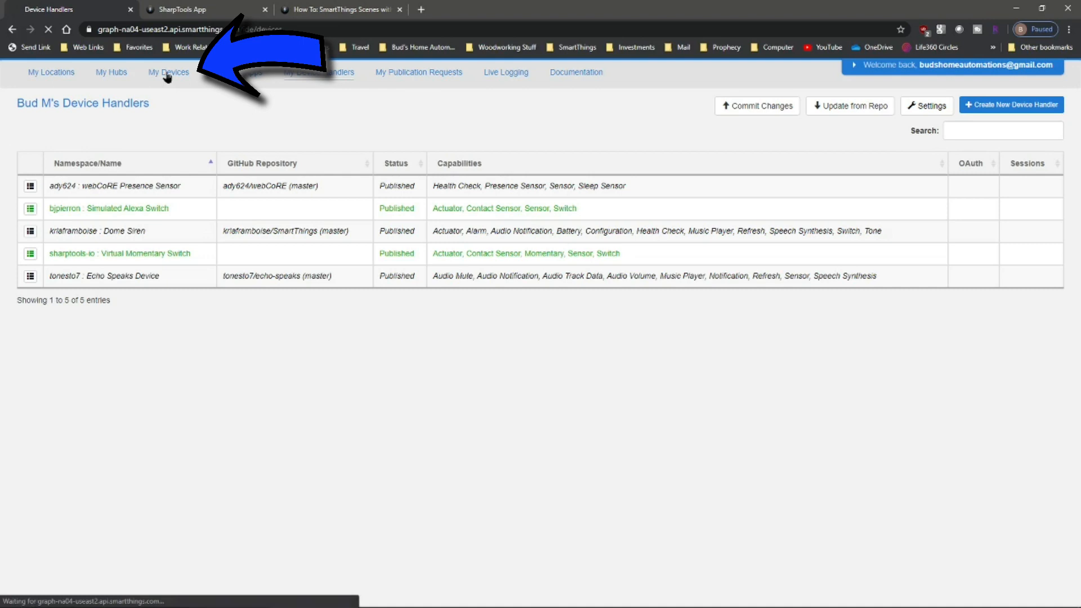
left_click(1014, 111)
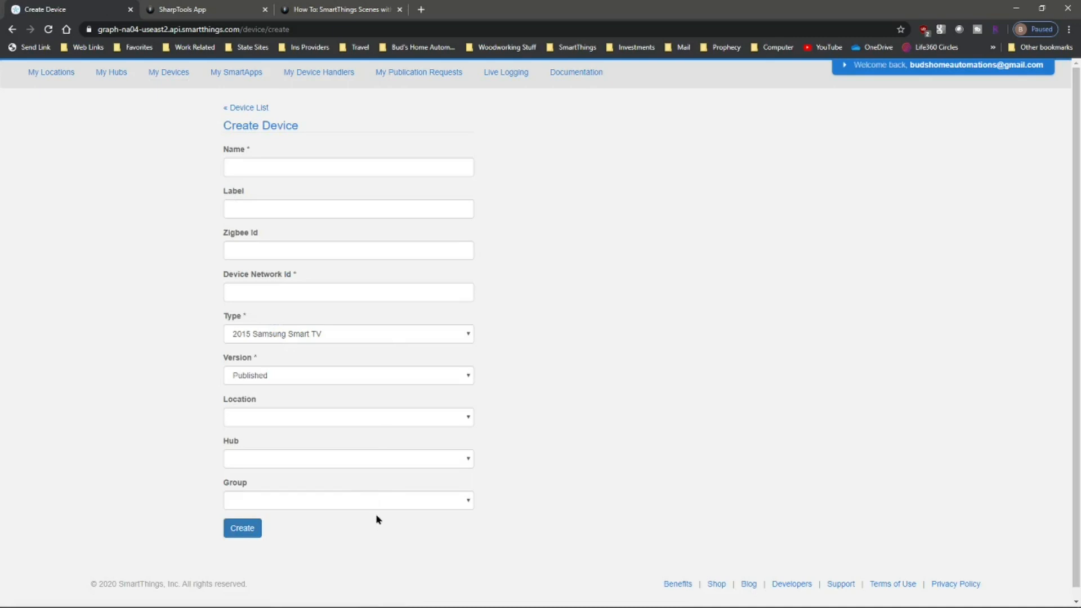
Return to the device list and open the existing TV Scene Start device for editing
left_click(166, 72)
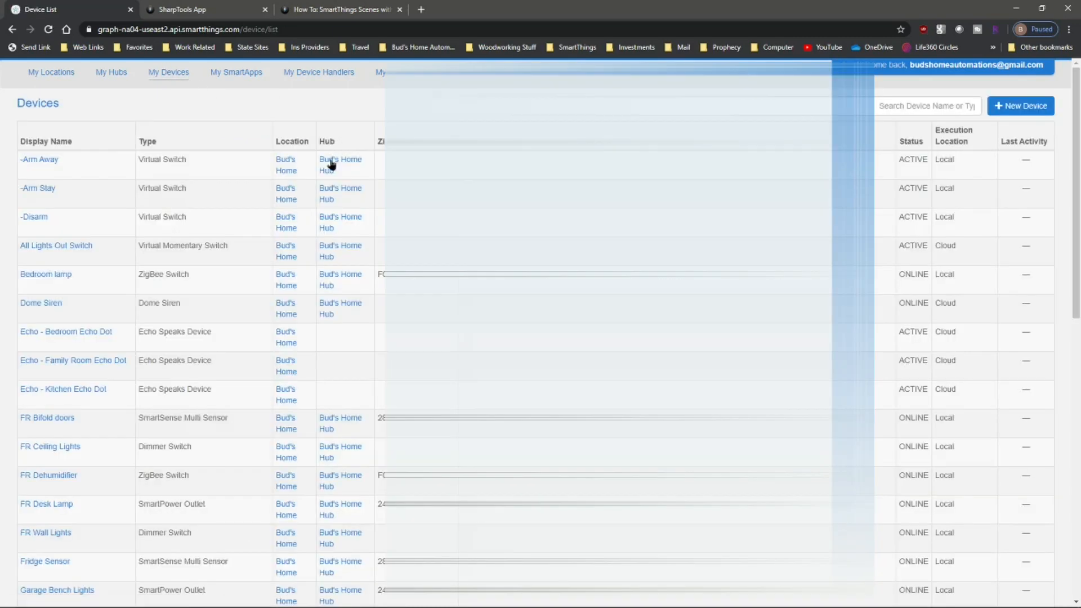
scroll(302, 192, "down", 15)
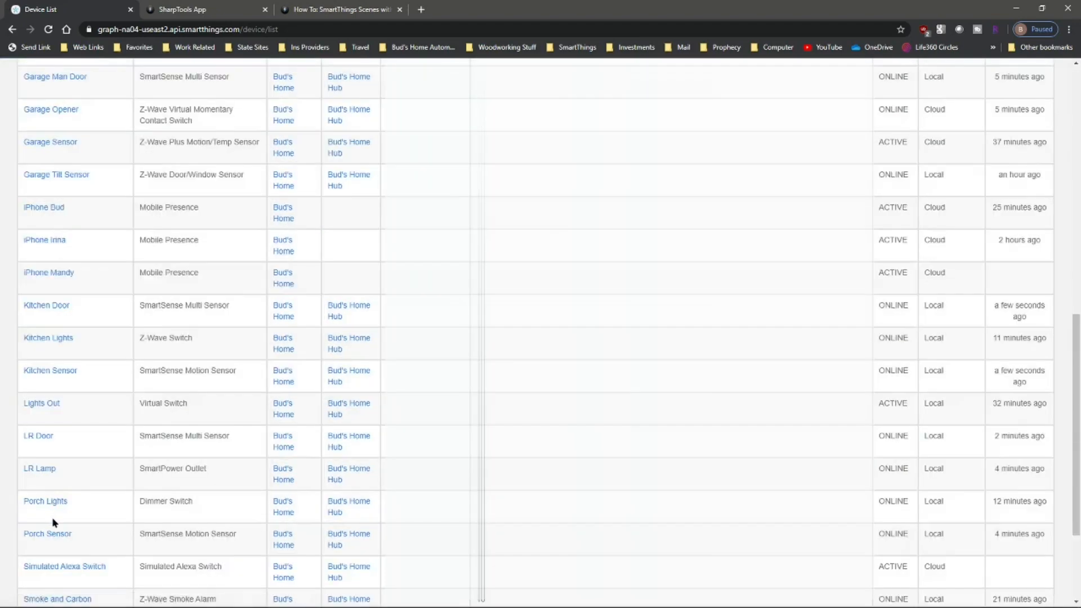
scroll(53, 518, "down", 3)
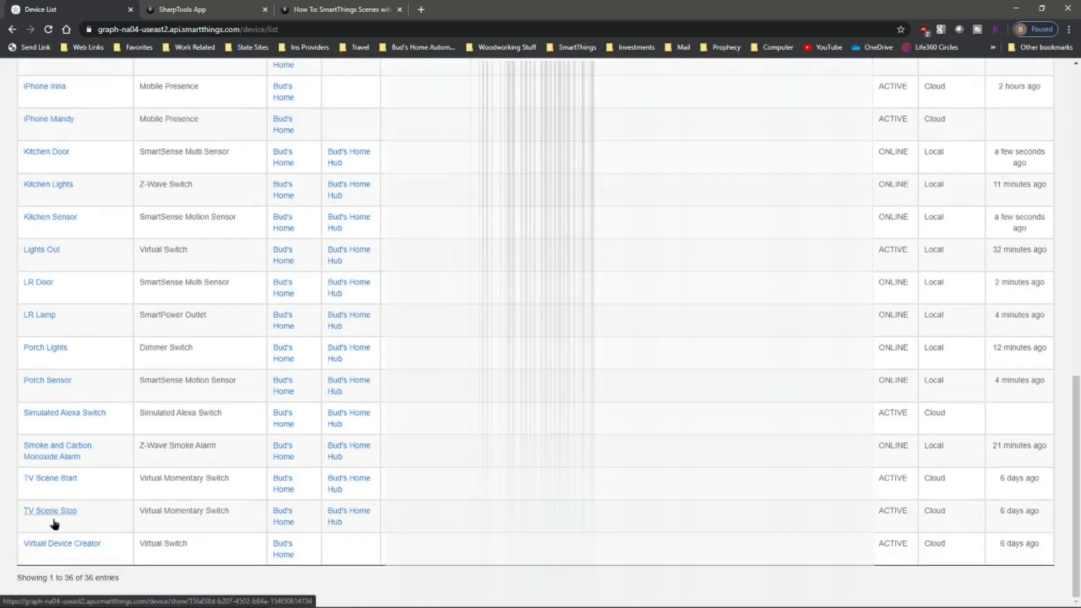
left_click(59, 479)
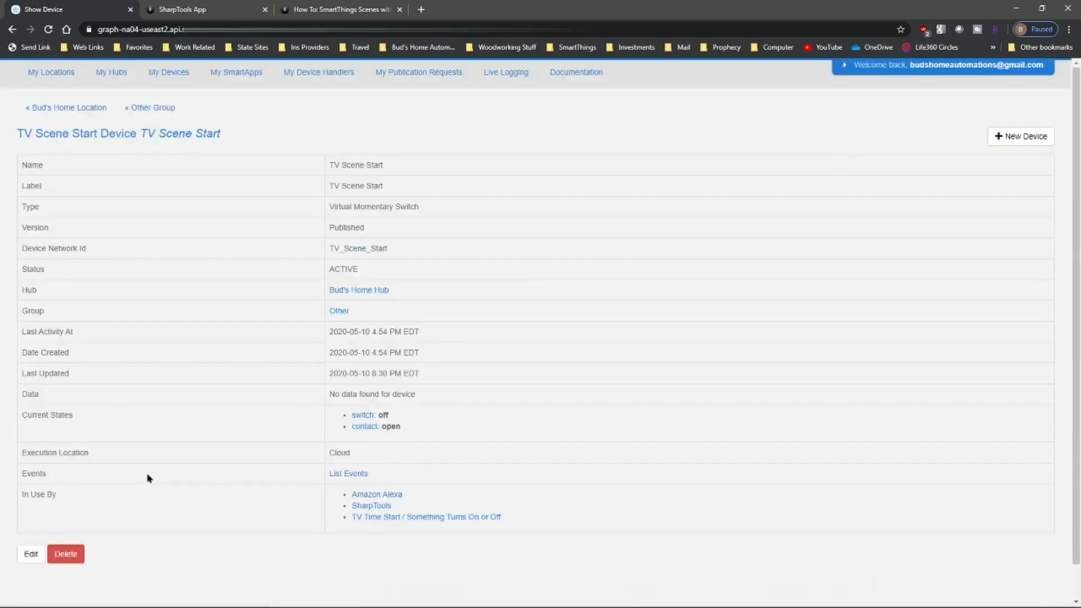
left_click(27, 557)
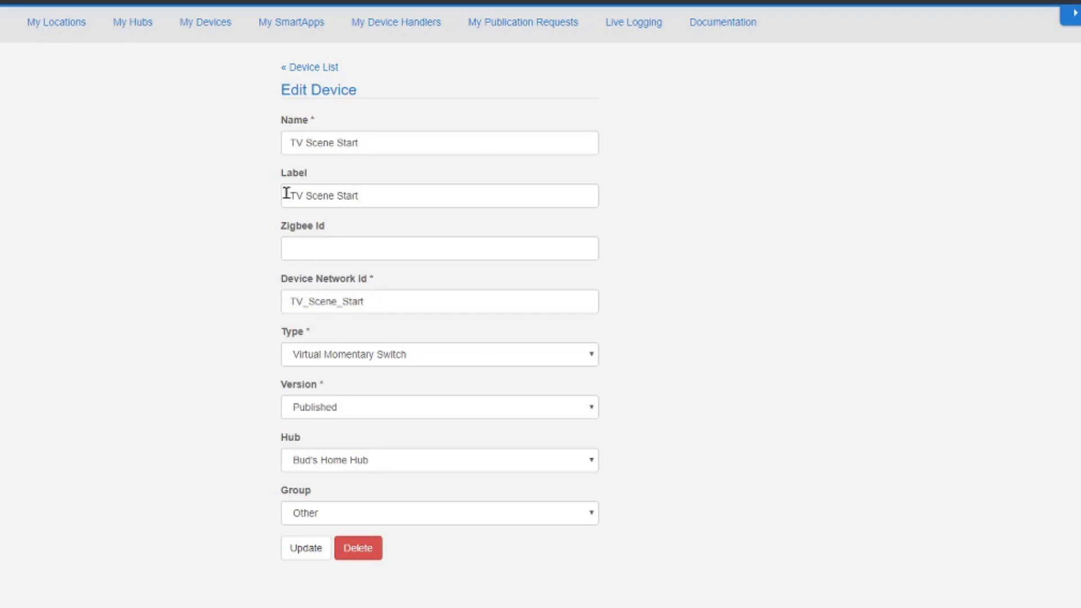
Review the TV Scene Start device's label and network ID, and choose Virtual Momentary Switch as its type
left_click_drag(353, 193, 286, 195)
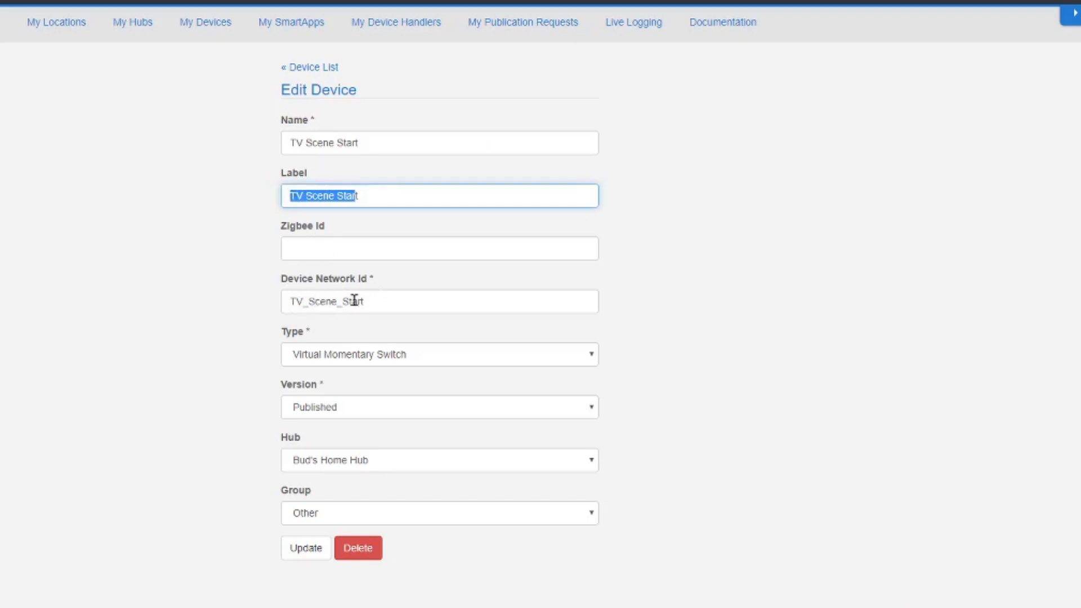
left_click(375, 303)
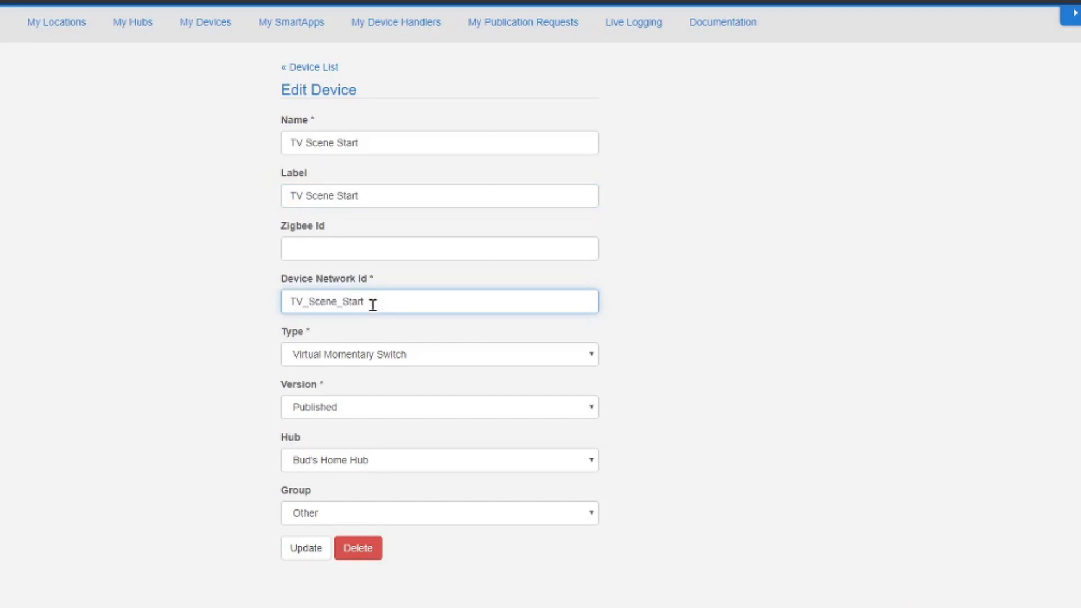
left_click(575, 360)
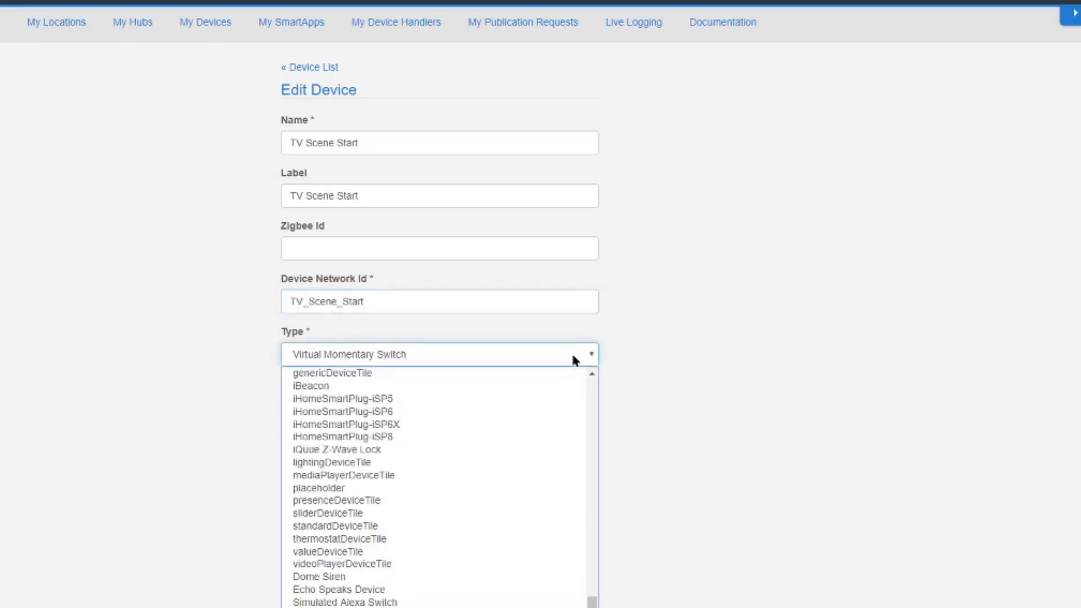
scroll(576, 604, "down", 1)
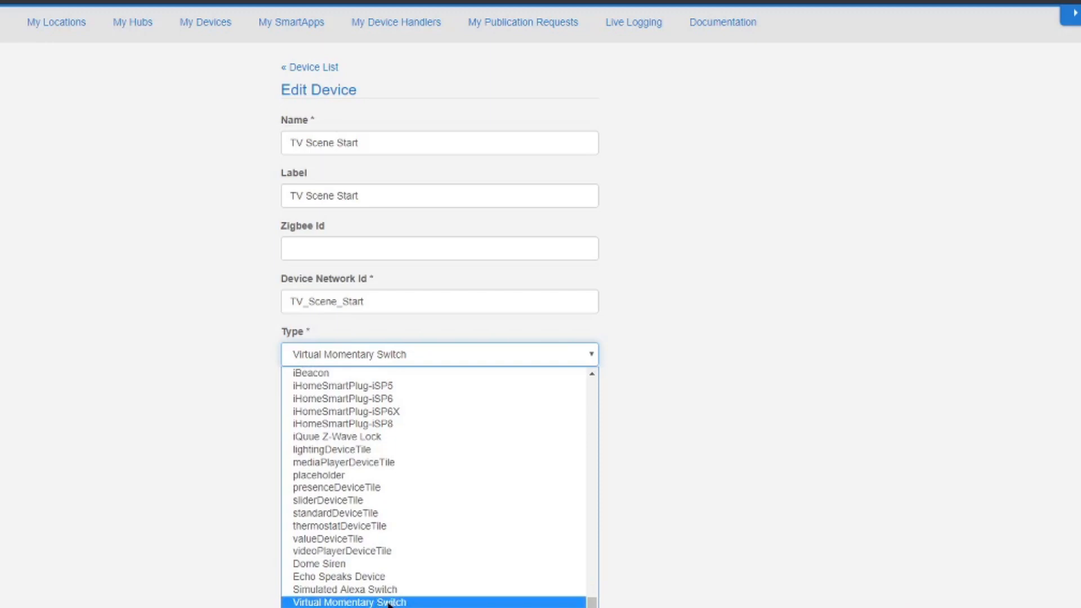
left_click_drag(591, 597, 531, 605)
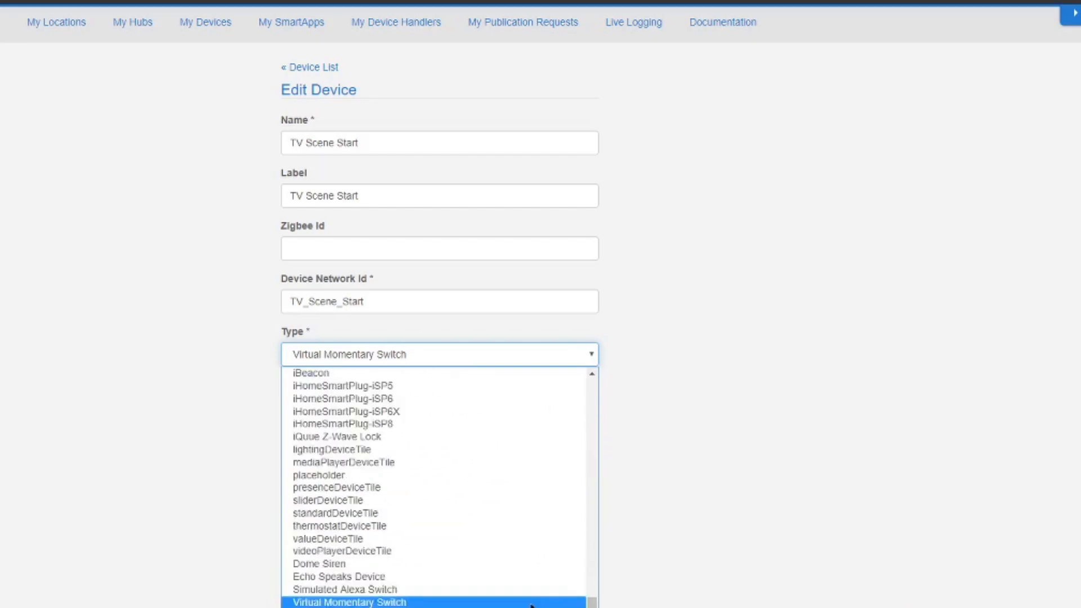
left_click(414, 602)
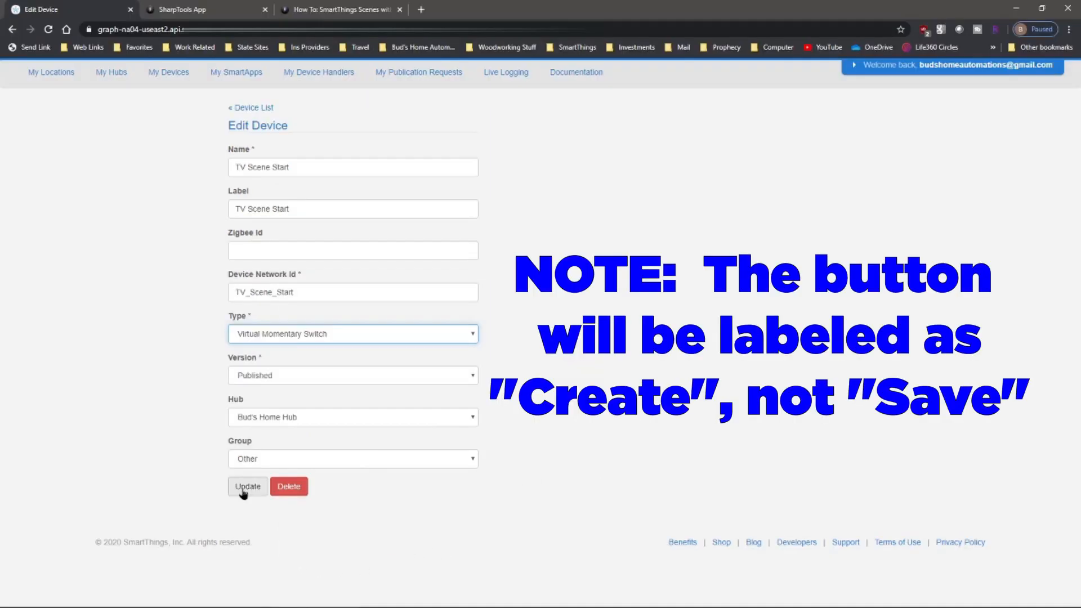
Save the TV Scene Start device with the Virtual Momentary Switch type and review its details page
left_click(300, 555)
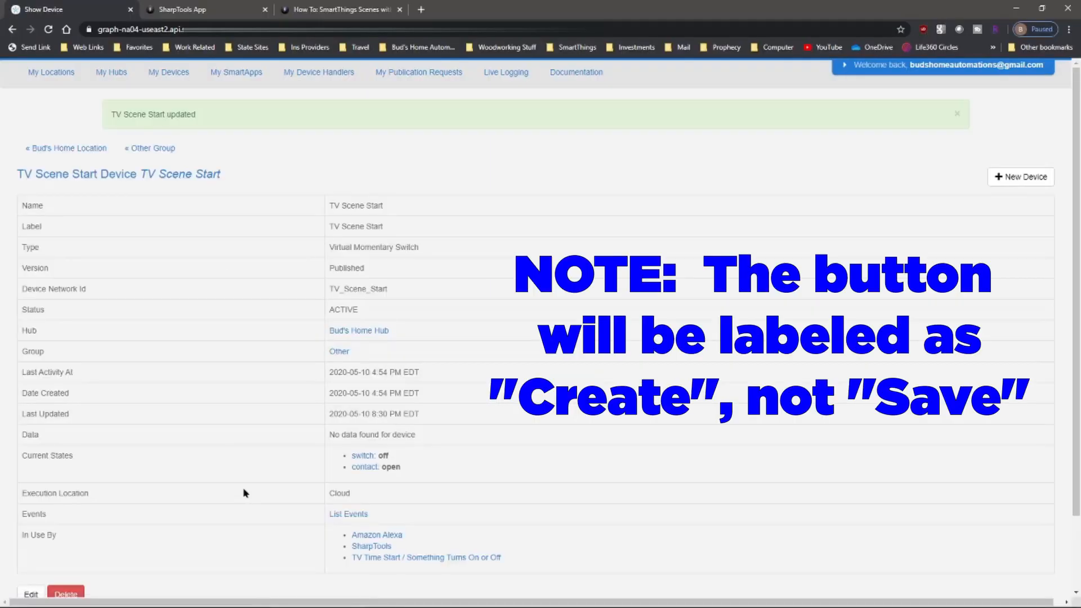
scroll(161, 493, "down", 2)
scroll(142, 497, "up", 2)
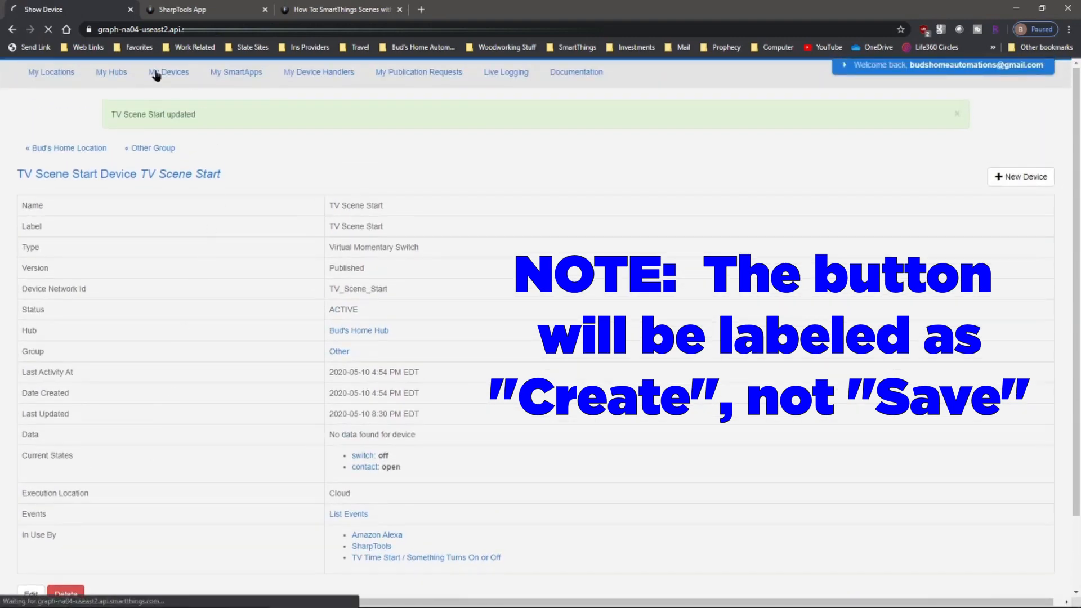
Open the existing TV Scene Stop device from the device list for editing, review its settings and update it
scroll(147, 366, "down", 5)
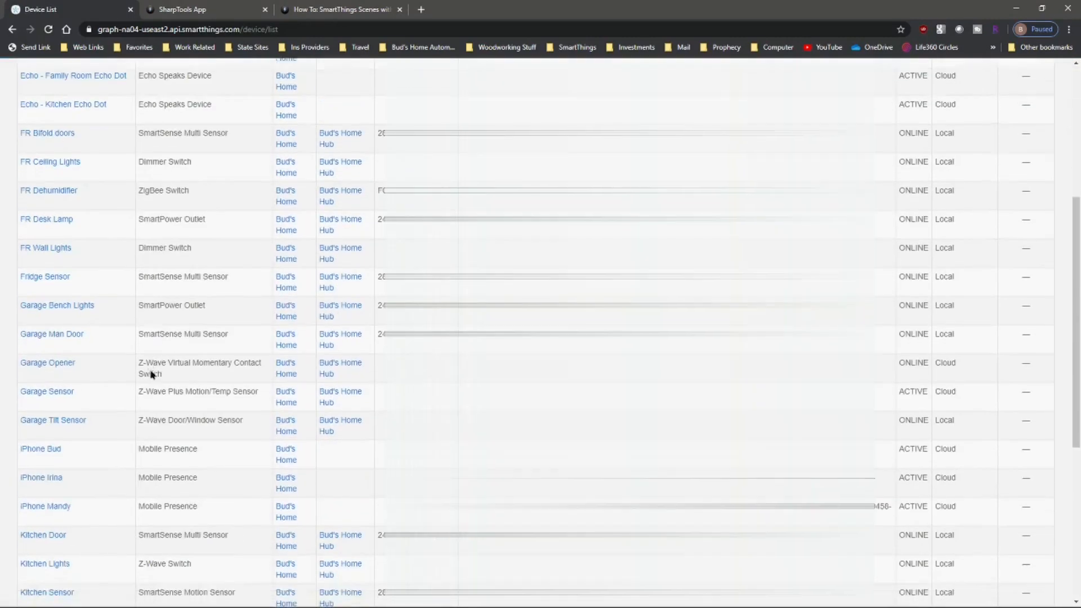
scroll(151, 374, "down", 6)
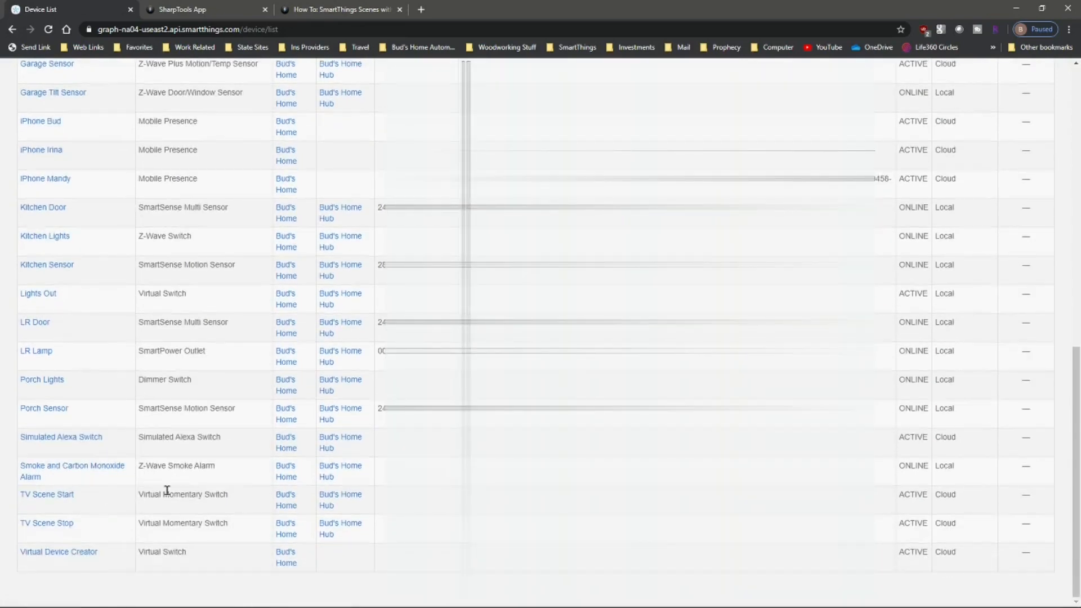
scroll(101, 499, "down", 3)
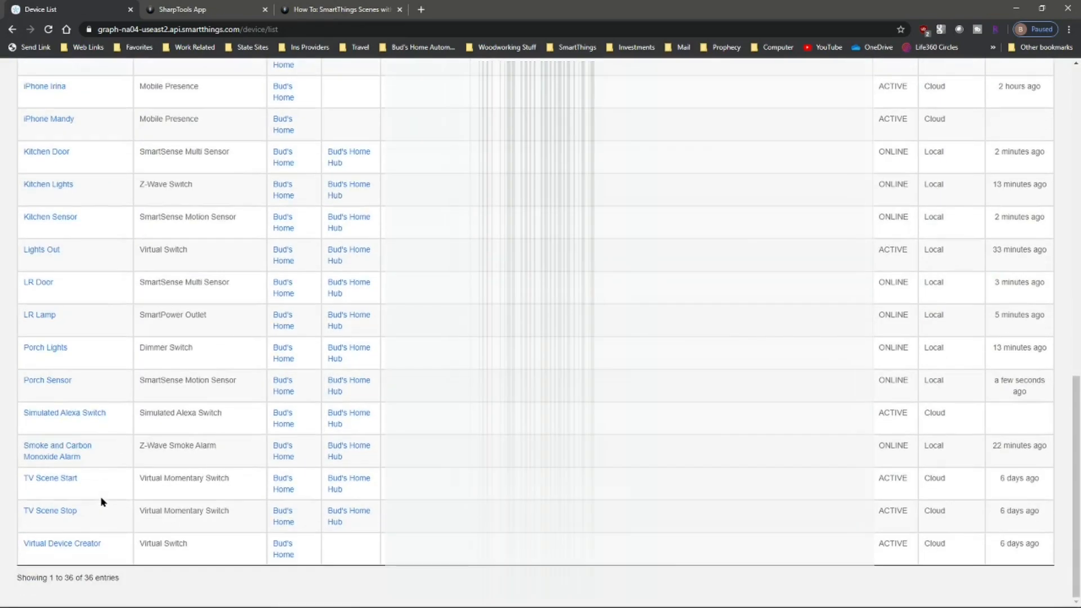
left_click(49, 512)
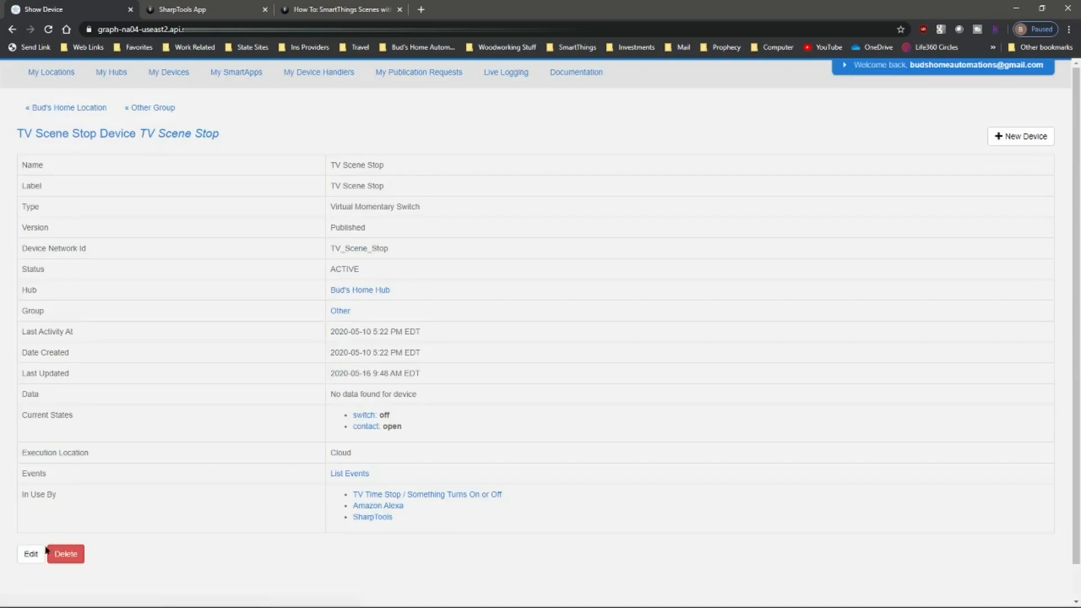
left_click(28, 557)
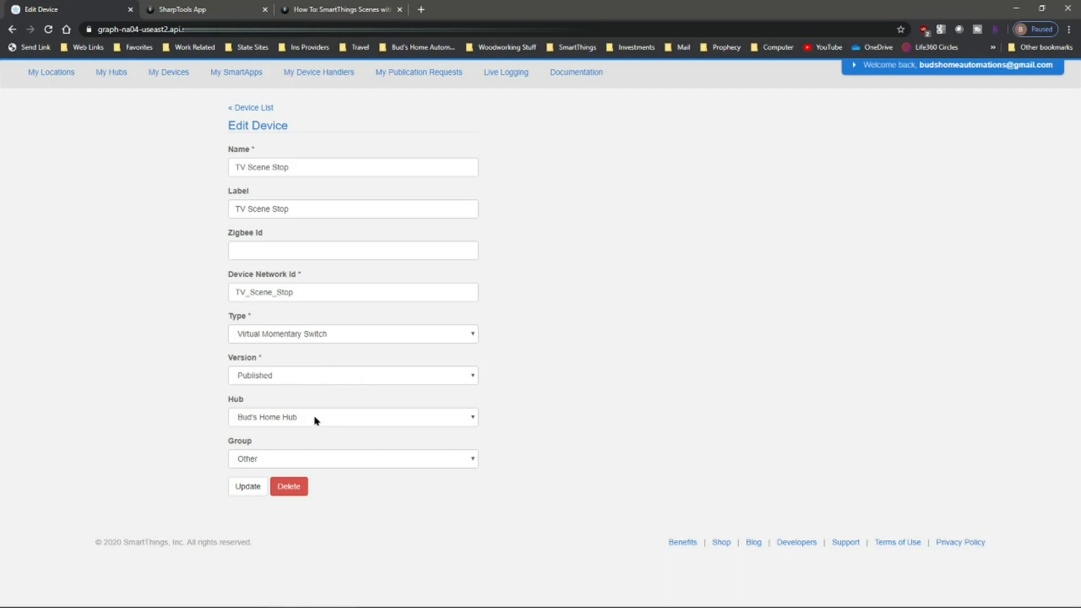
left_click(248, 487)
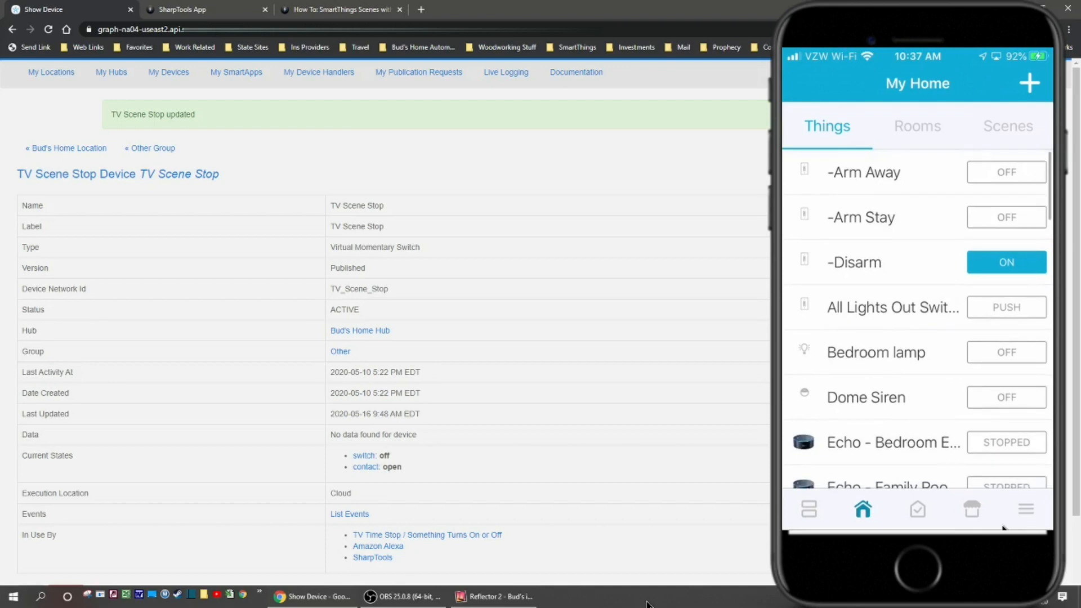
Return to the device list and check the entries for TV Scene Start and TV Scene Stop
left_click(171, 78)
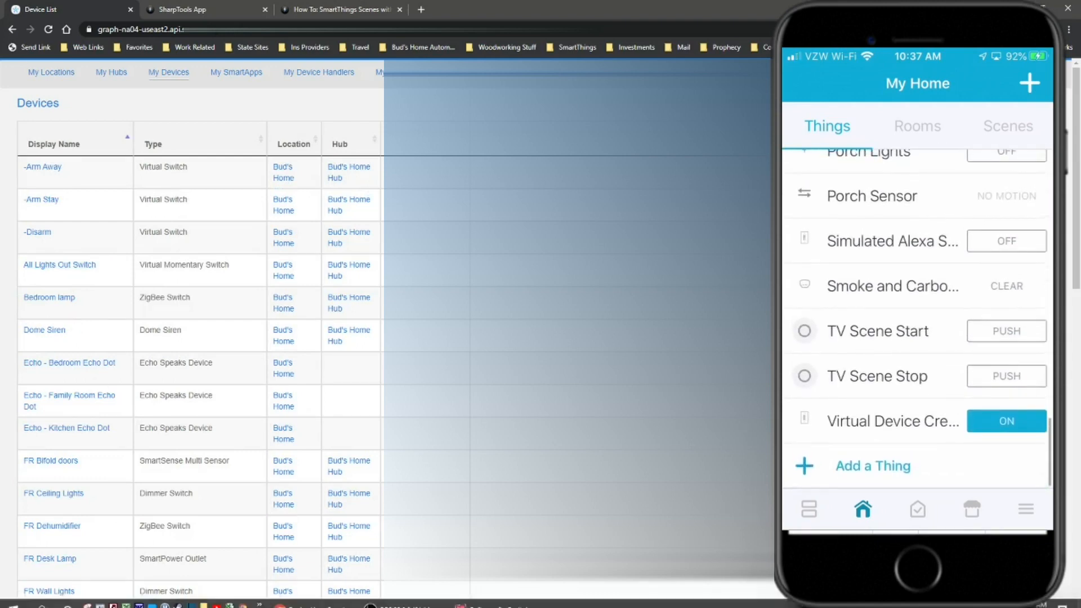
scroll(120, 557, "down", 10)
scroll(121, 491, "down", 3)
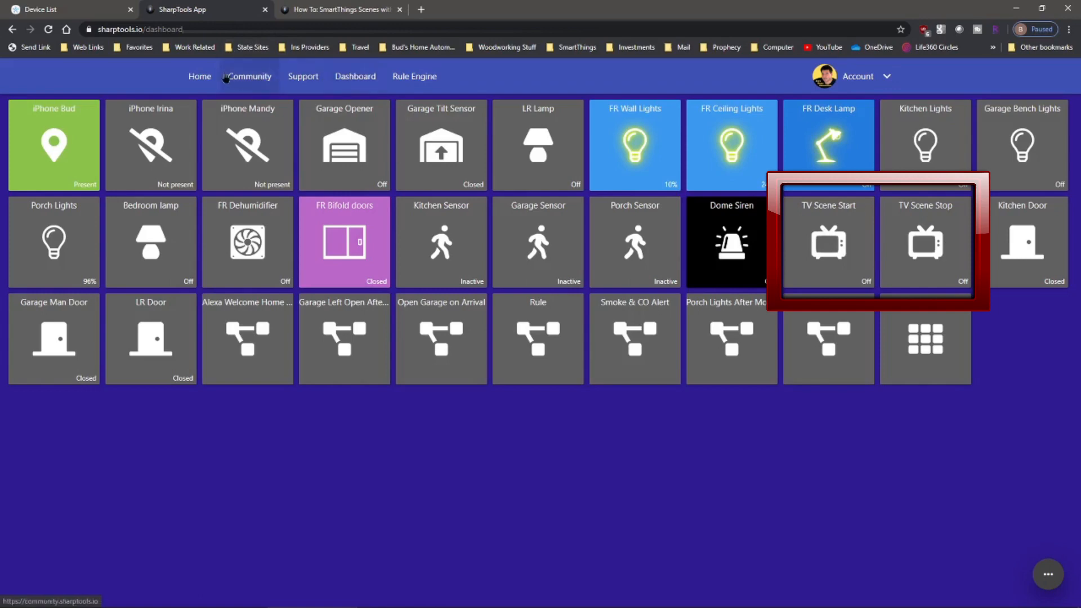
Switch to SharpTools and open the authorized home location from the user account page
left_click(873, 79)
left_click(852, 107)
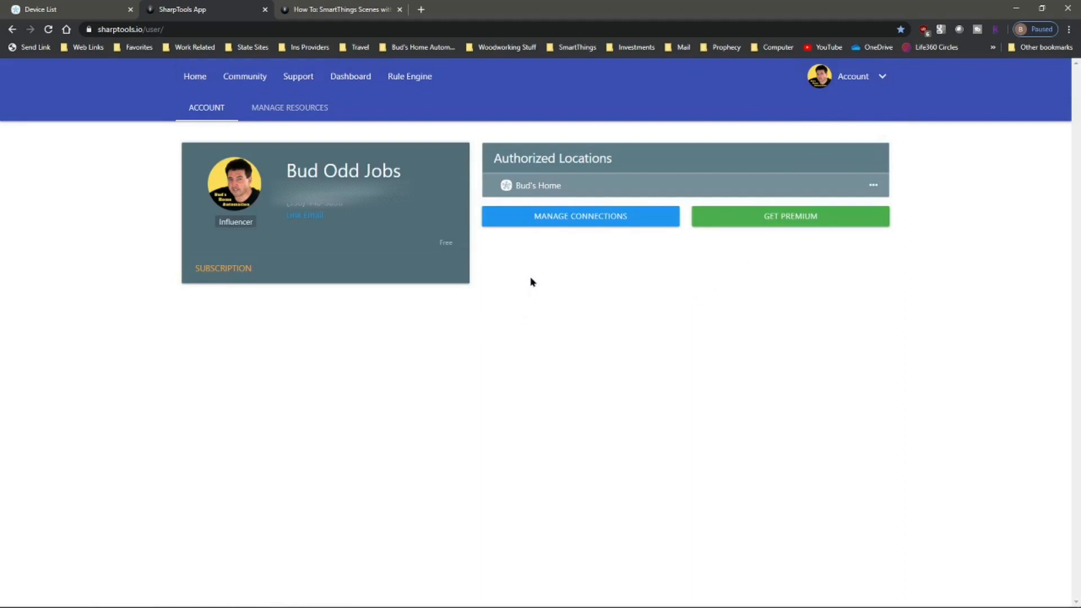
left_click(873, 188)
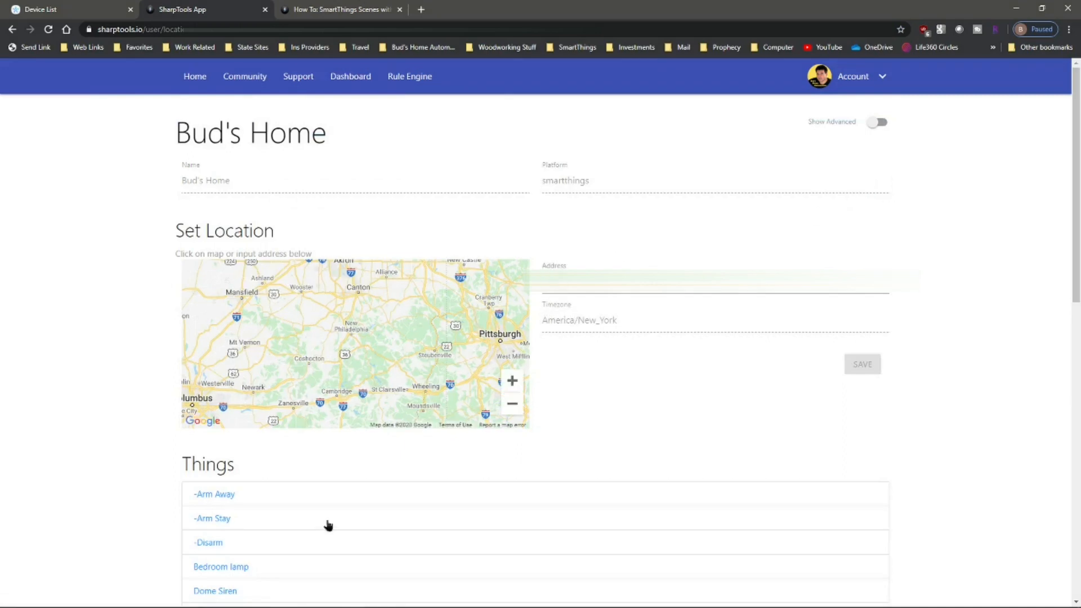
Check the location's Things list for TV Scene Start and TV Scene Stop, and run a subscriptions check
scroll(326, 524, "down", 3)
scroll(326, 501, "down", 4)
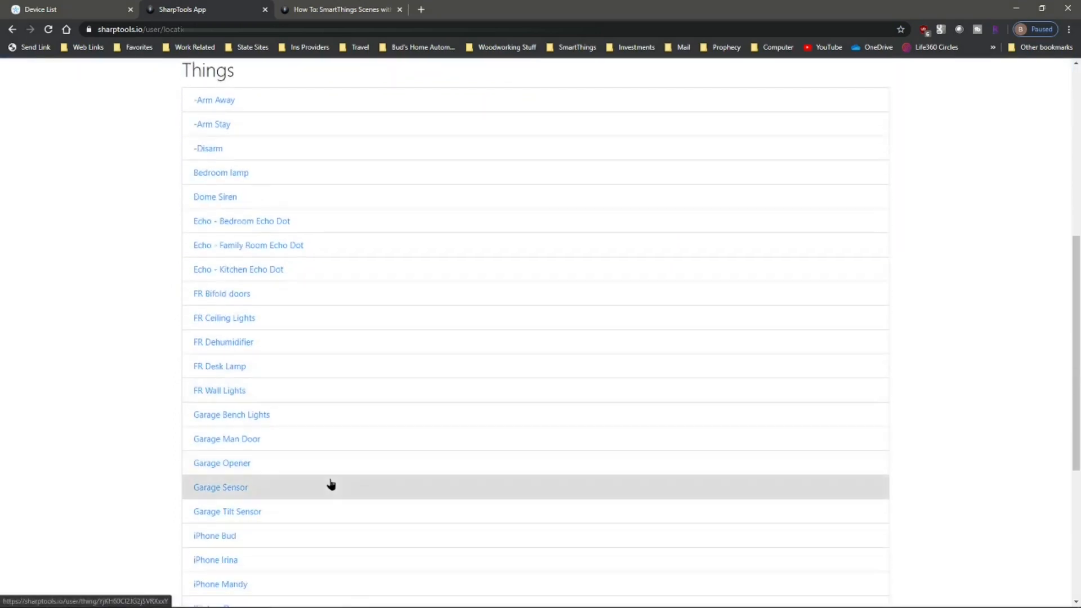
scroll(331, 484, "down", 5)
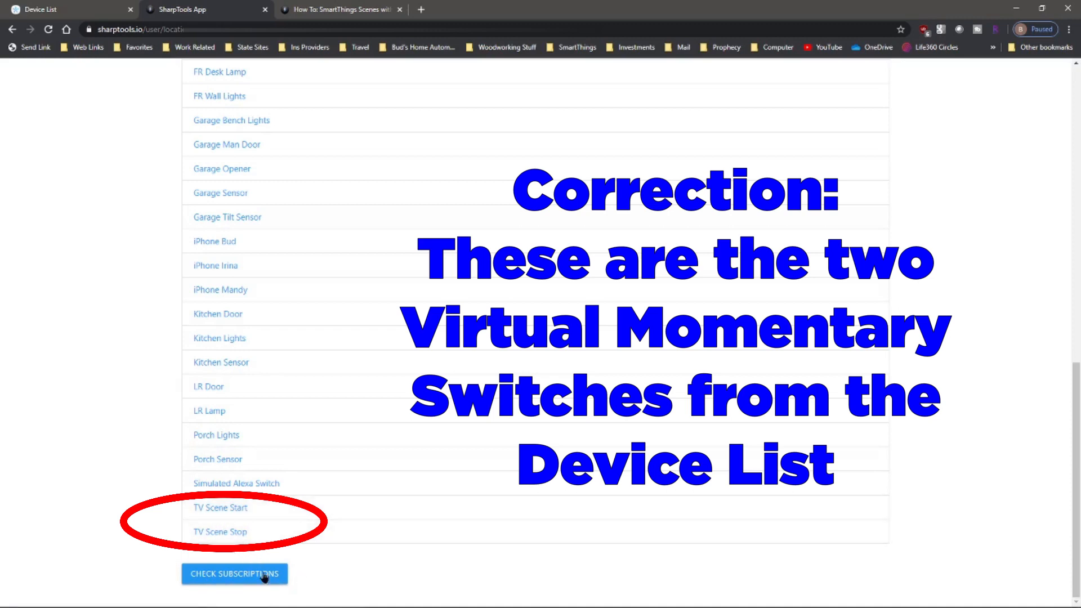
left_click(232, 578)
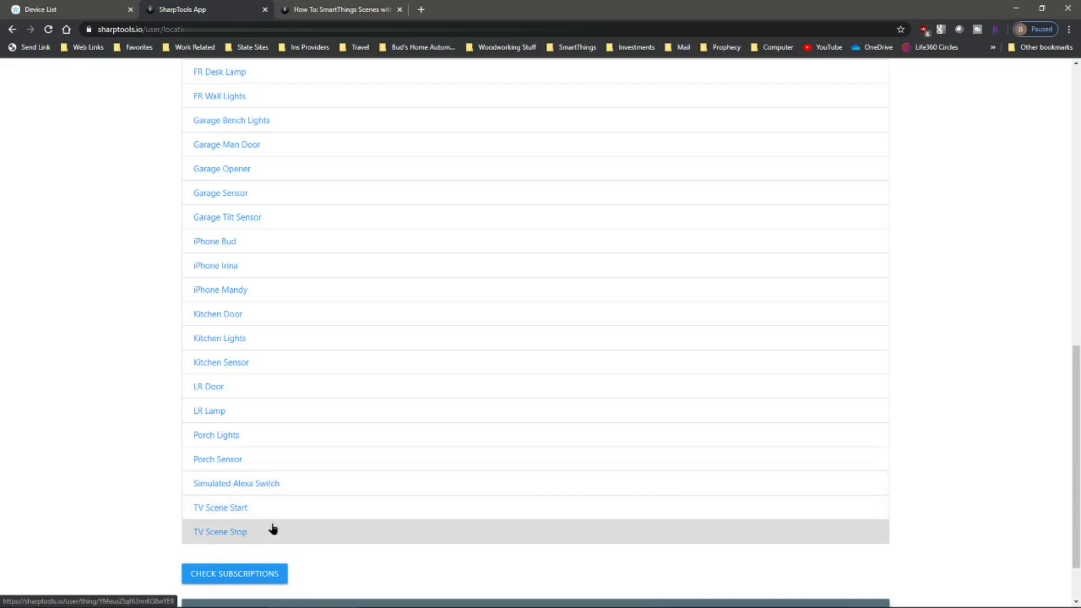
scroll(304, 512, "down", 1)
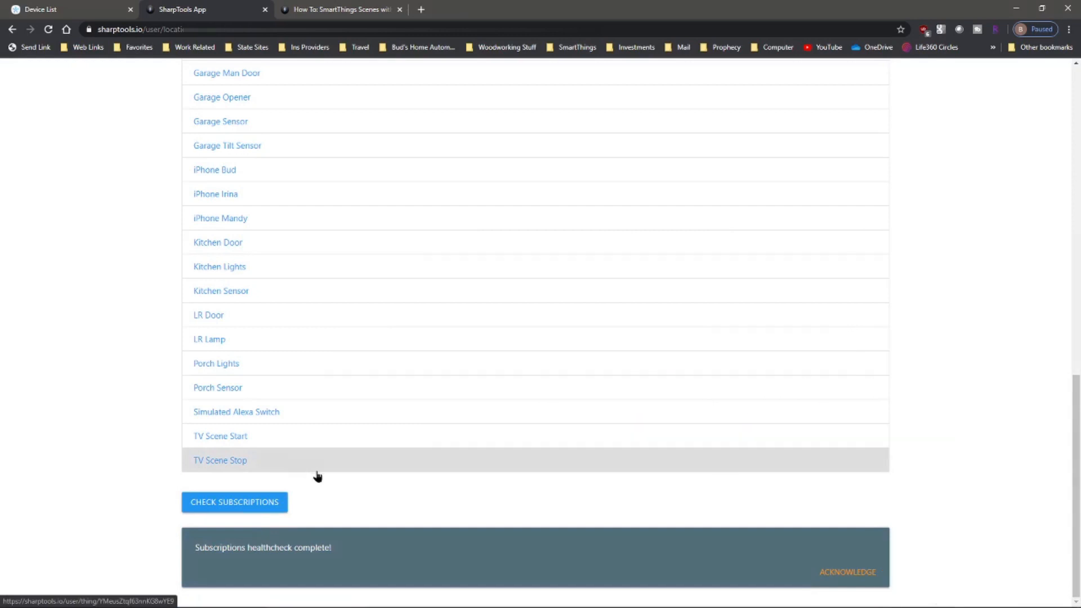
Go to the Dashboards list and open the dashboard for the SmartThings devices
scroll(316, 476, "up", 3)
scroll(317, 476, "up", 8)
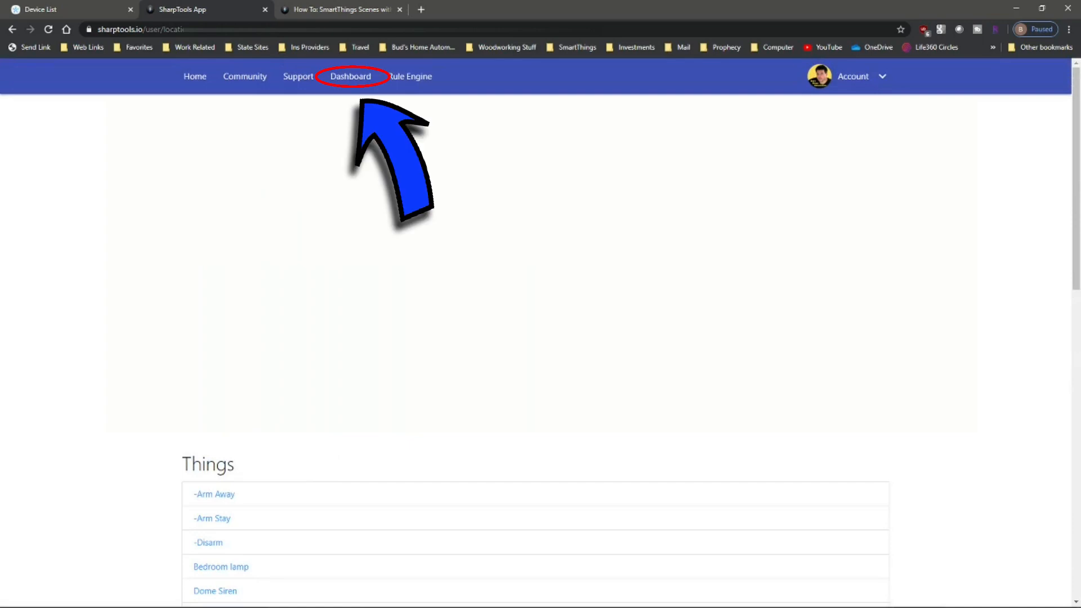
left_click(351, 76)
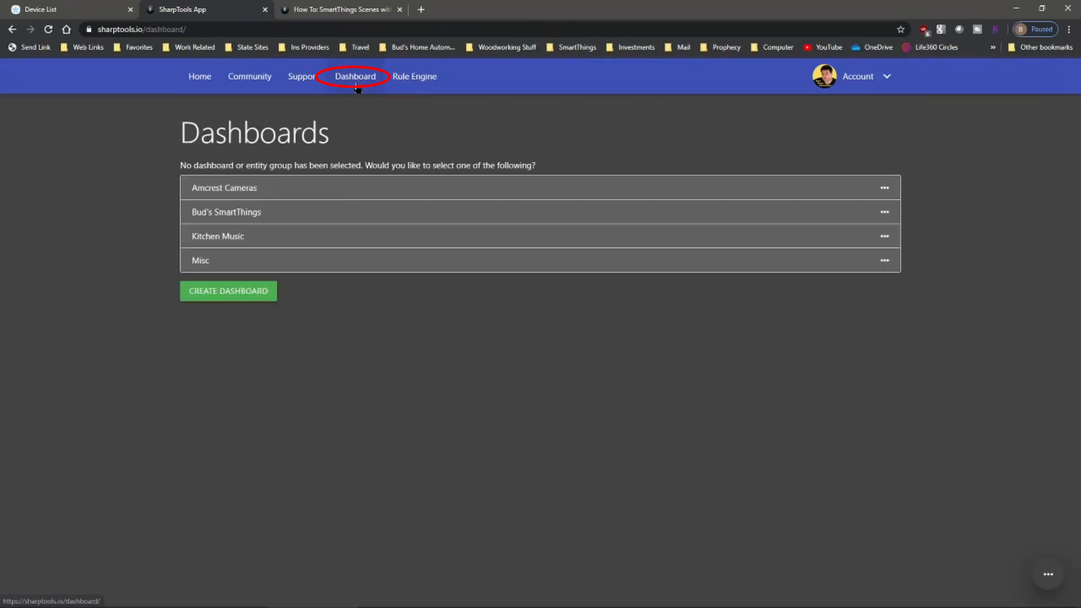
left_click(222, 217)
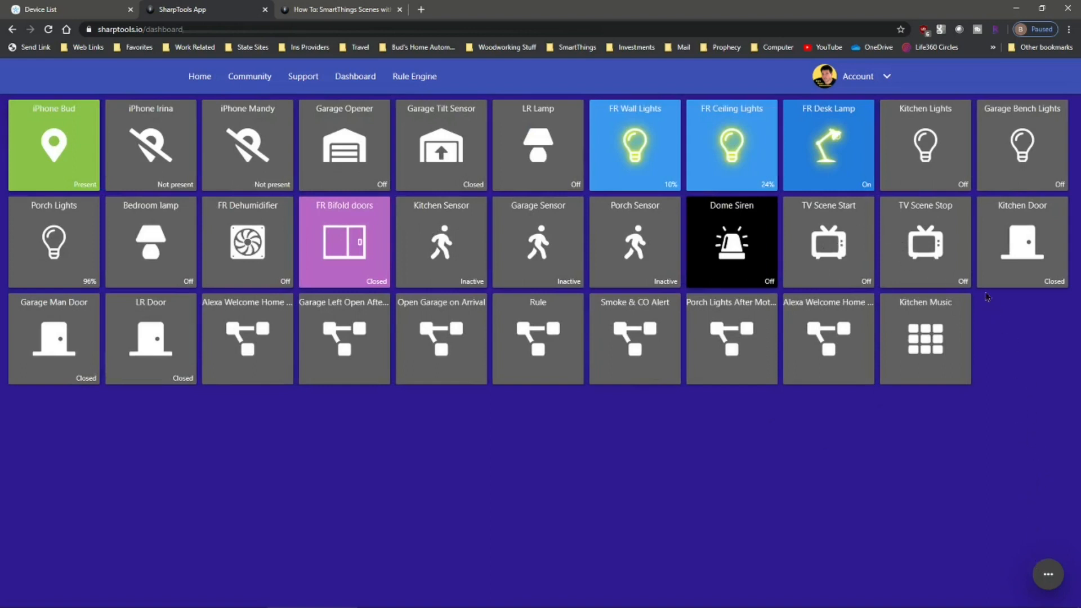
Put the dashboard into edit mode, remove the TV Scene Stop tile and save the dashboard
left_click(950, 277)
left_click(1049, 574)
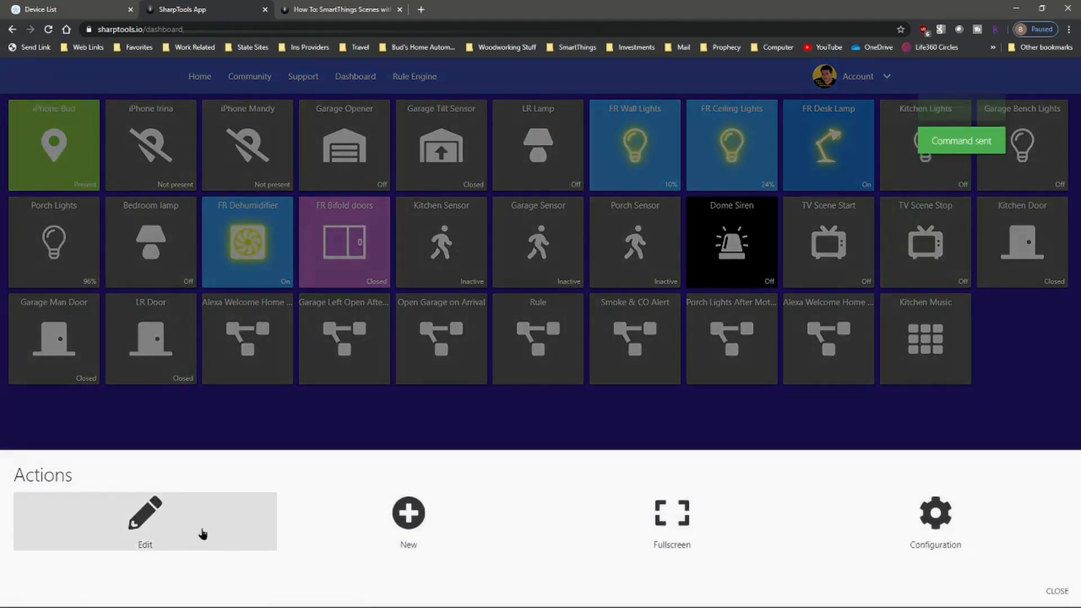
left_click(174, 520)
left_click(959, 206)
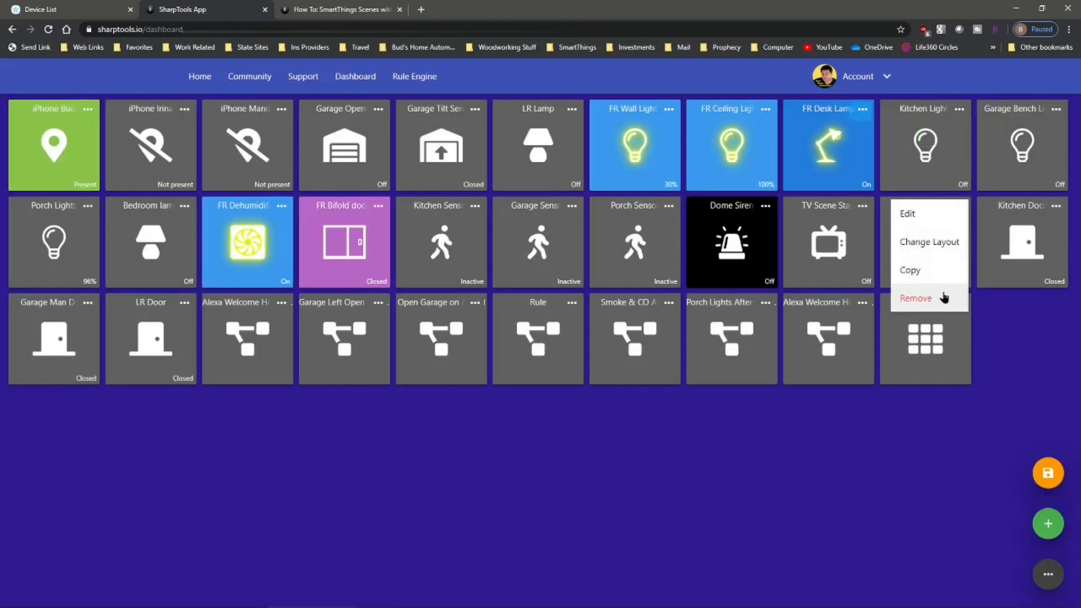
left_click(927, 297)
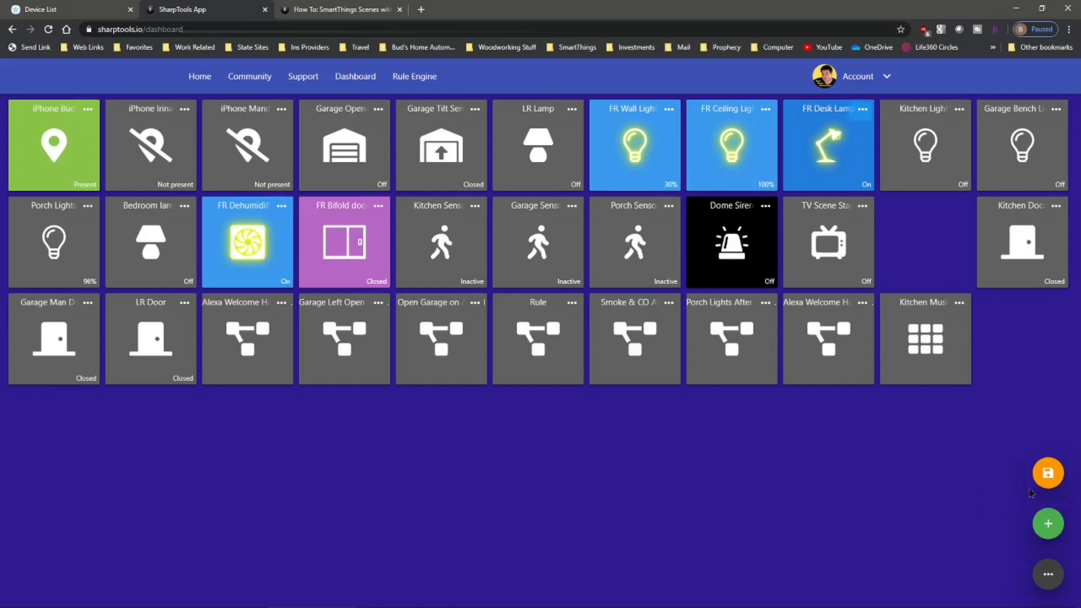
left_click(1049, 472)
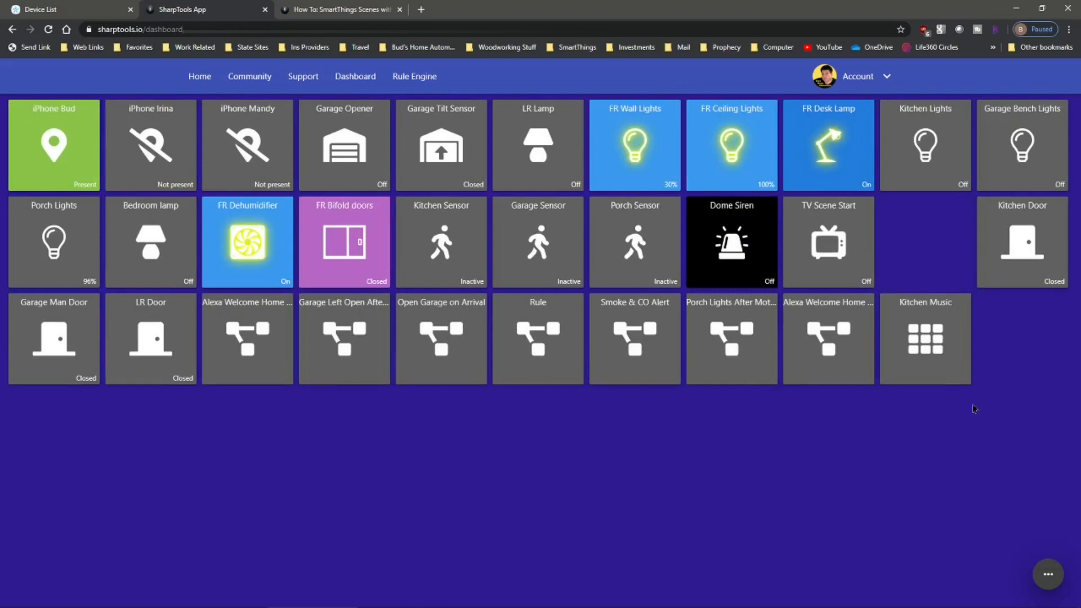
Edit the dashboard again and add TV Scene Stop from the Things items as a tile
left_click(1048, 574)
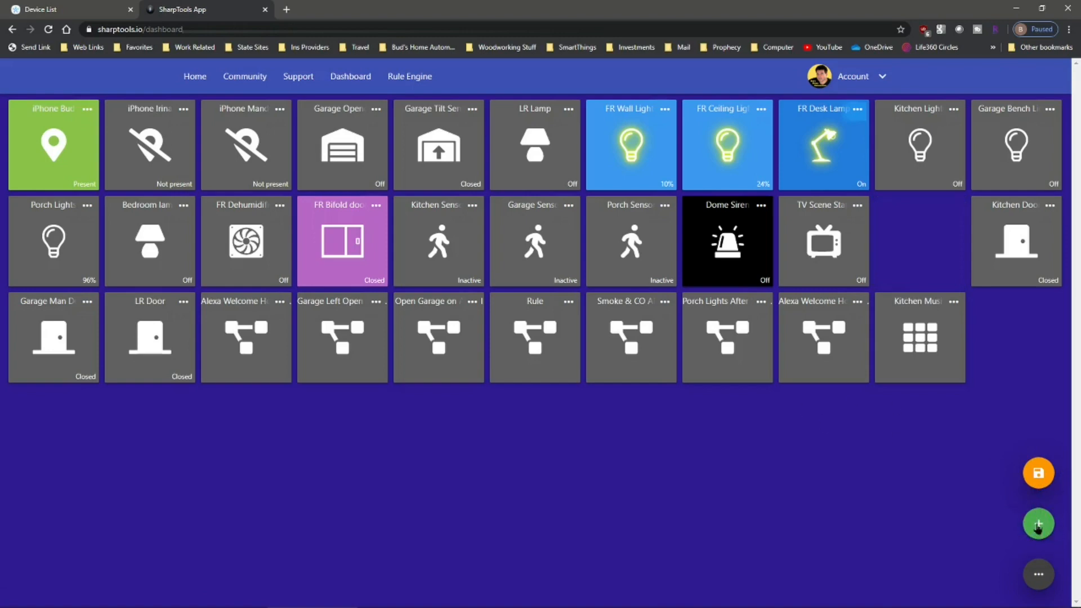
left_click(1039, 525)
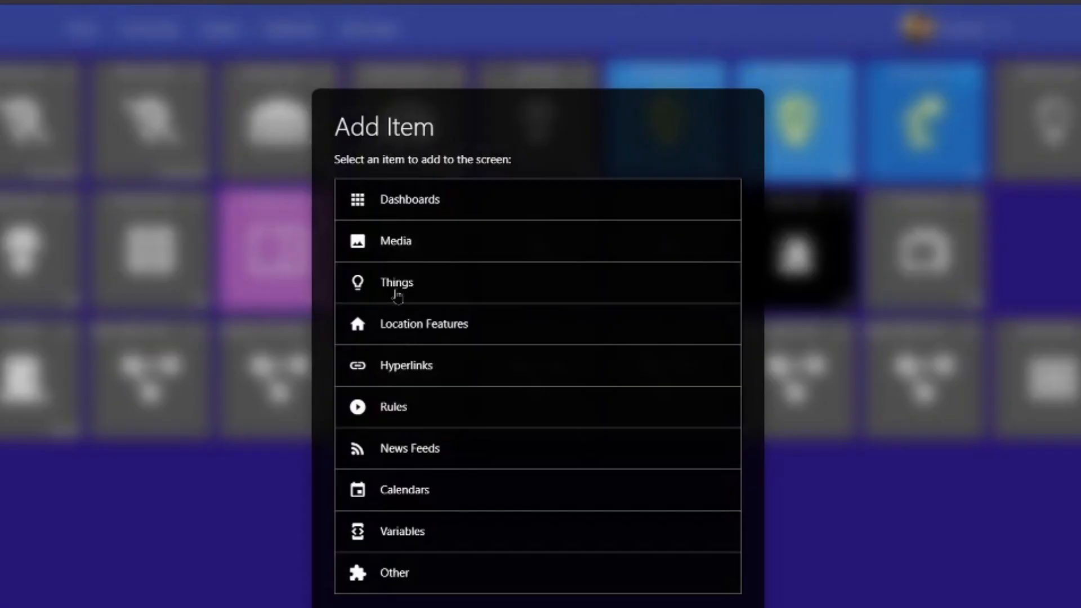
left_click(397, 292)
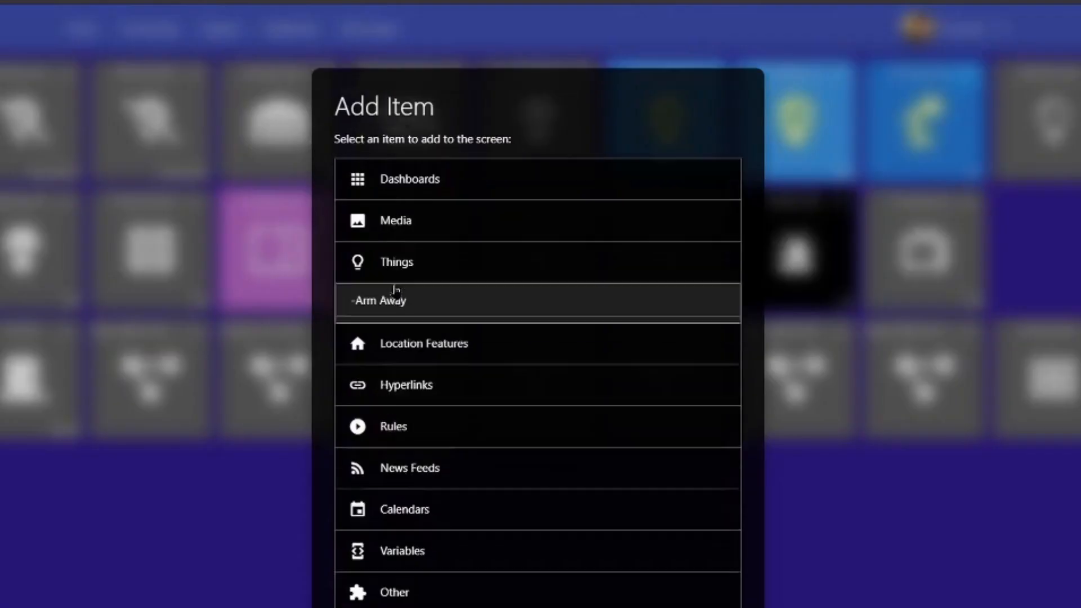
scroll(560, 333, "down", 15)
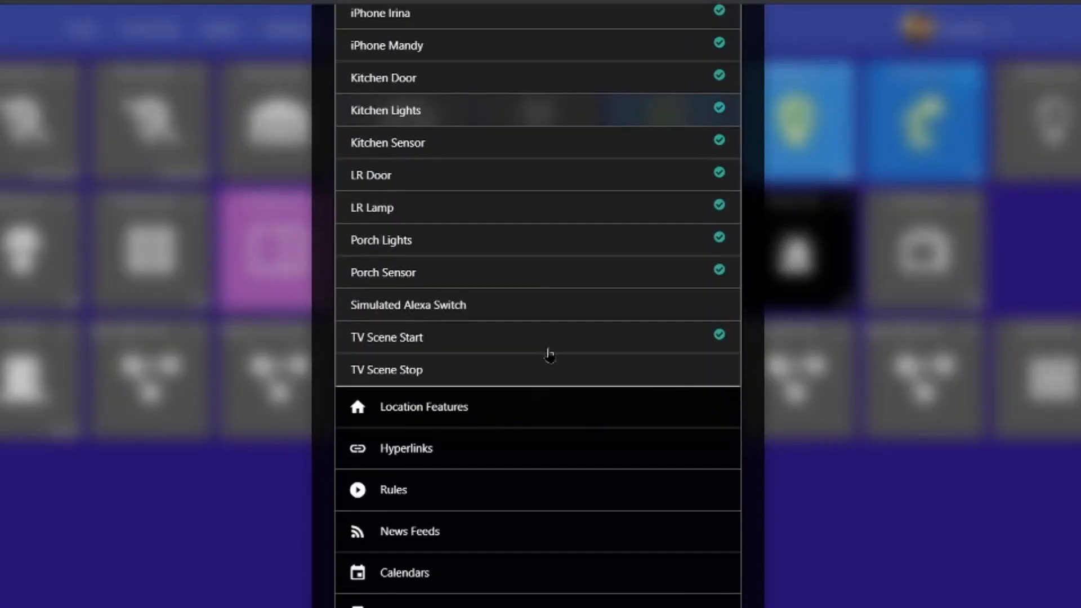
scroll(545, 355, "up", 4)
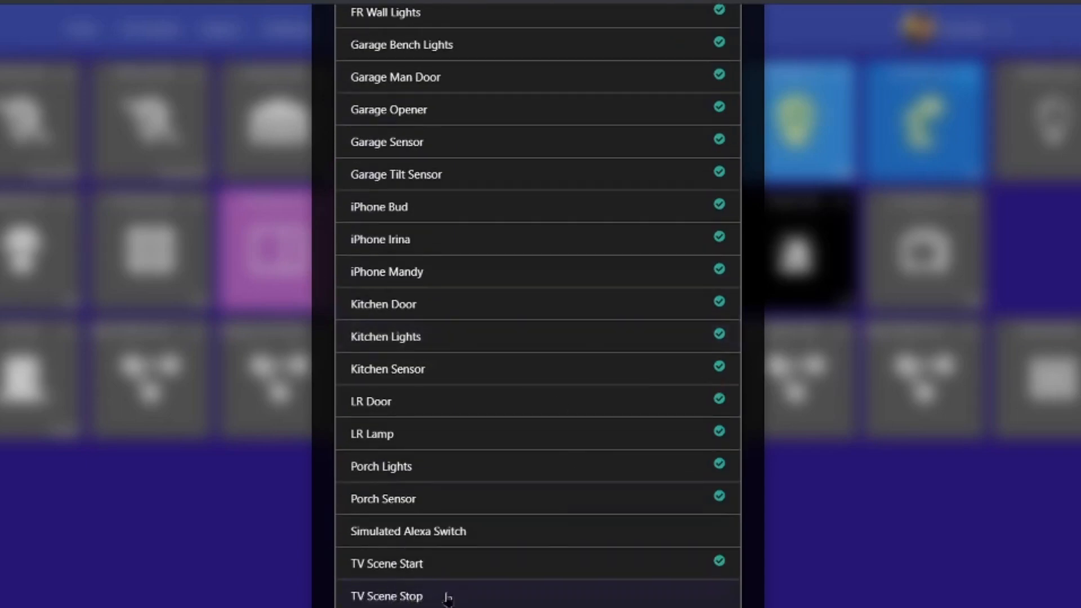
left_click(721, 596)
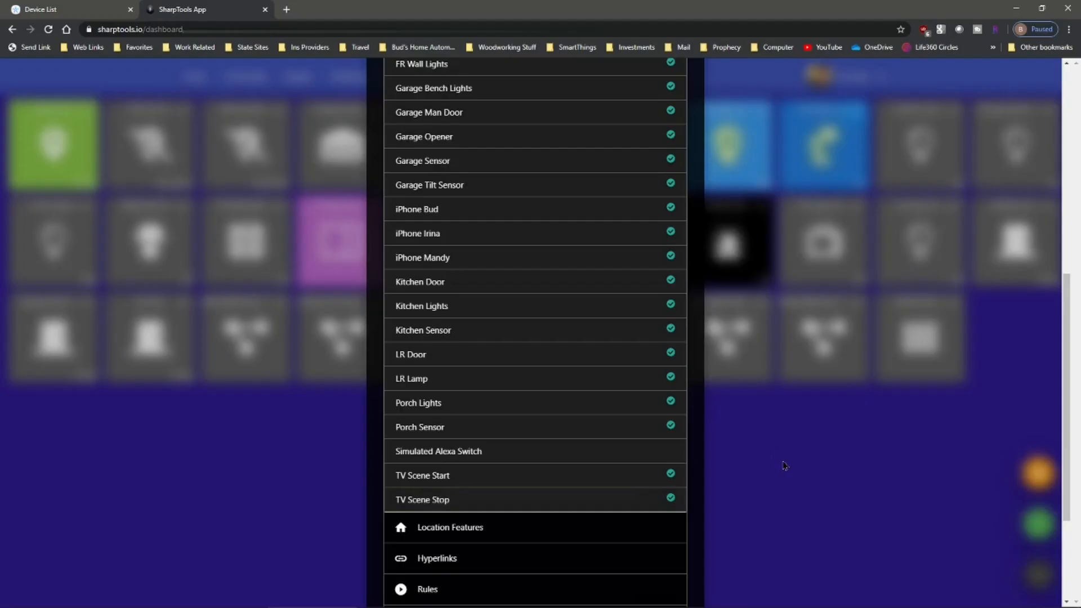
scroll(782, 465, "down", 3)
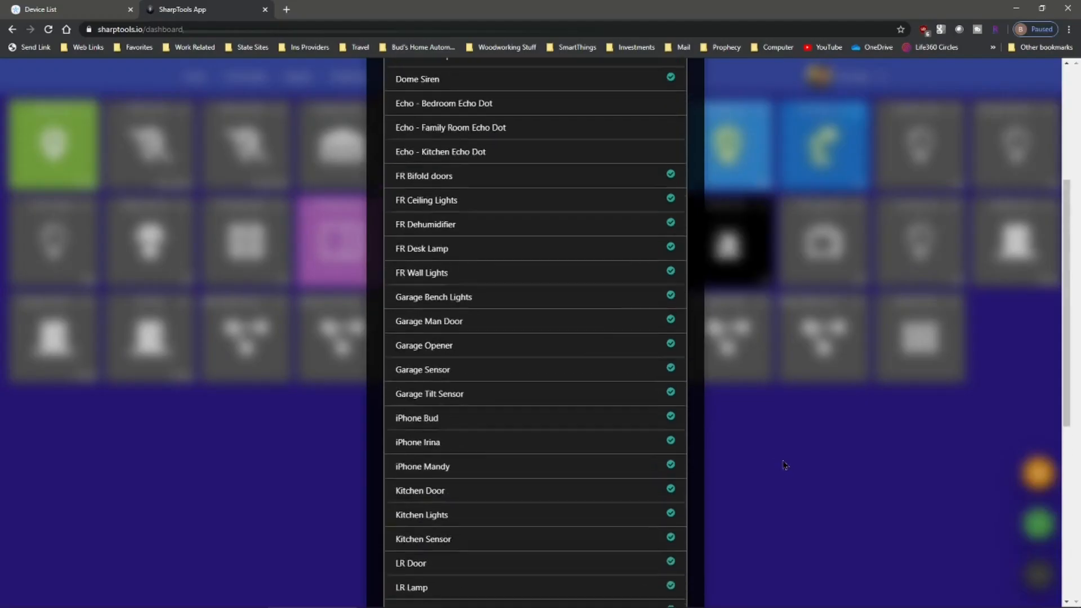
left_click(669, 580)
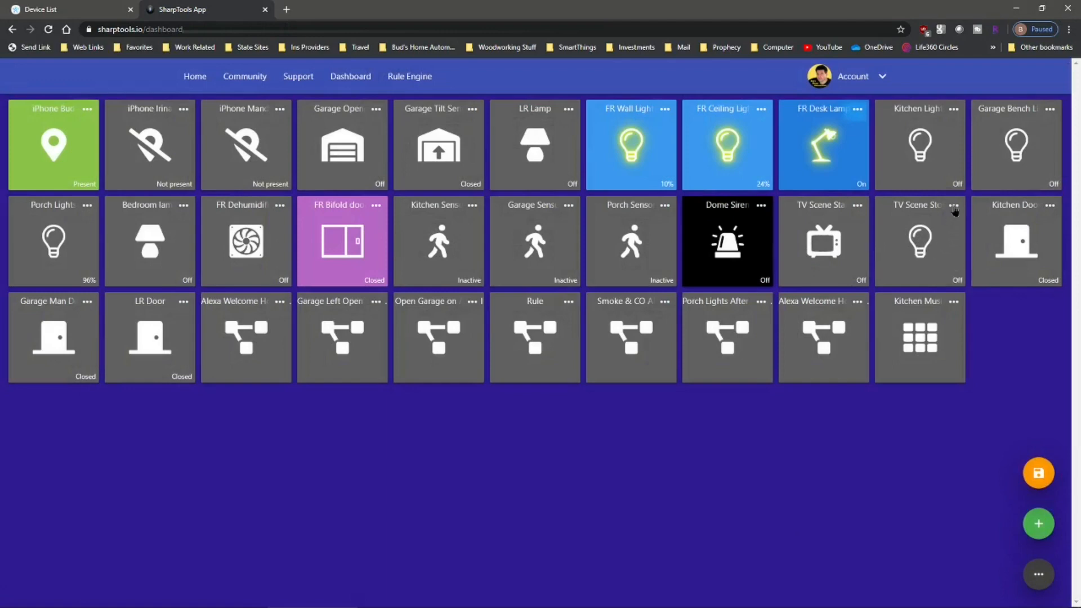
Customize the icon of the TV Scene Stop tile and assign the television icon to its On state
left_click(955, 206)
left_click(902, 213)
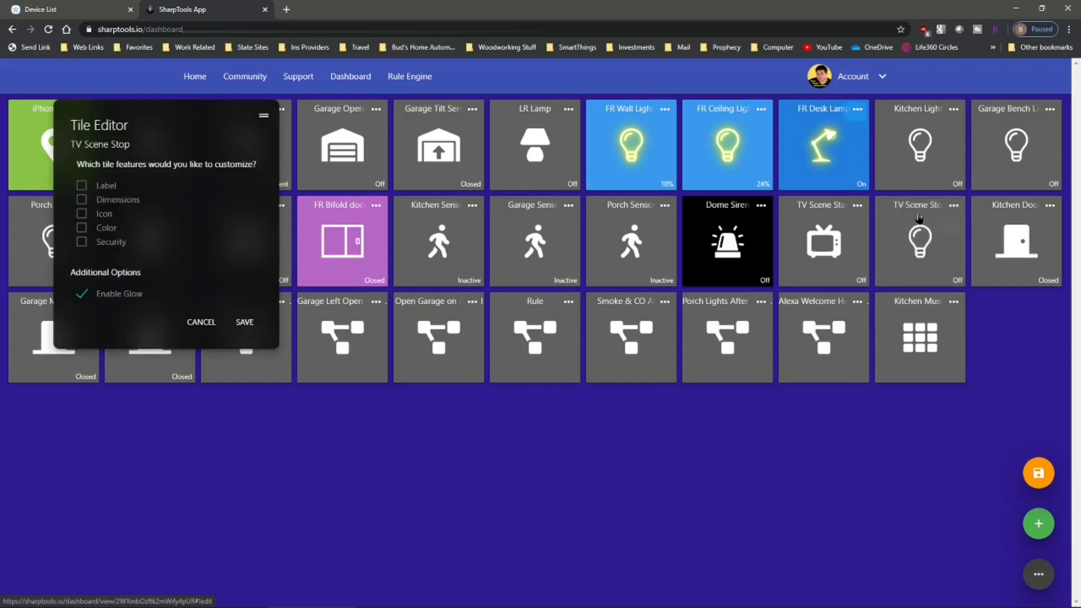
left_click(82, 214)
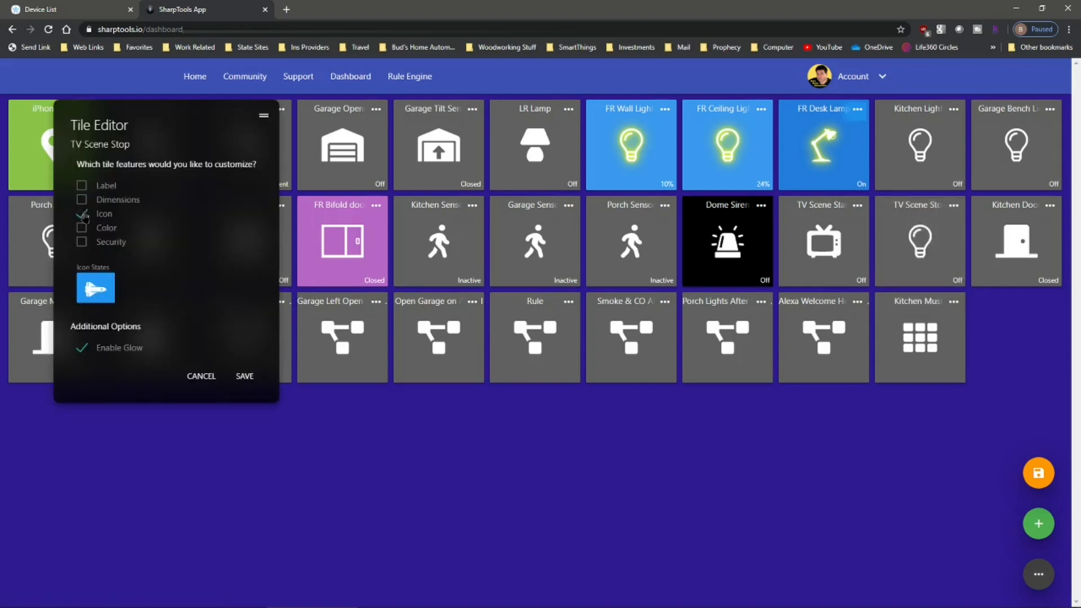
left_click(96, 285)
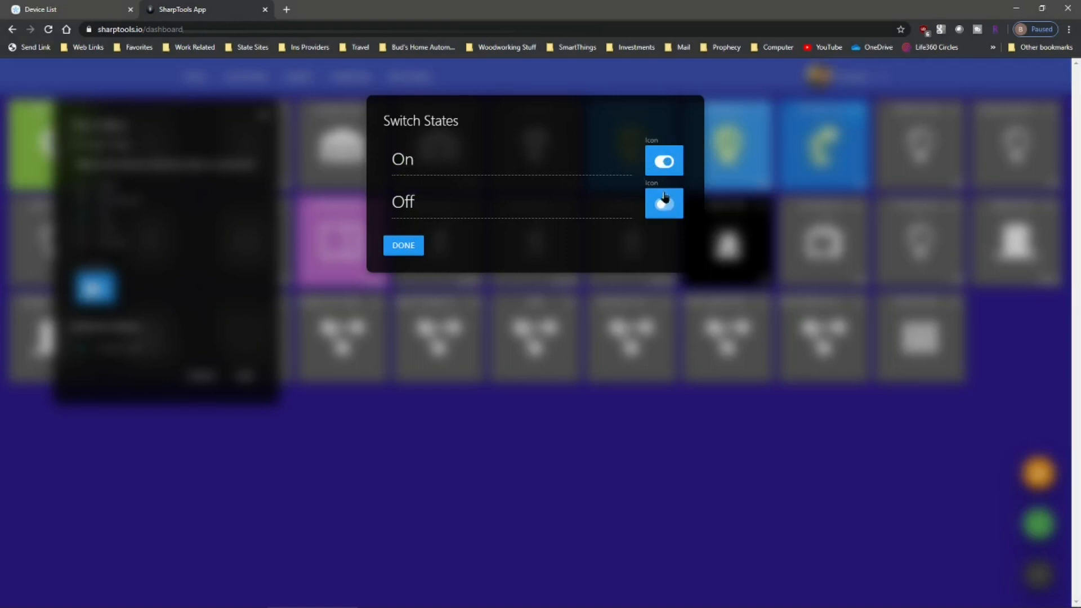
left_click(670, 161)
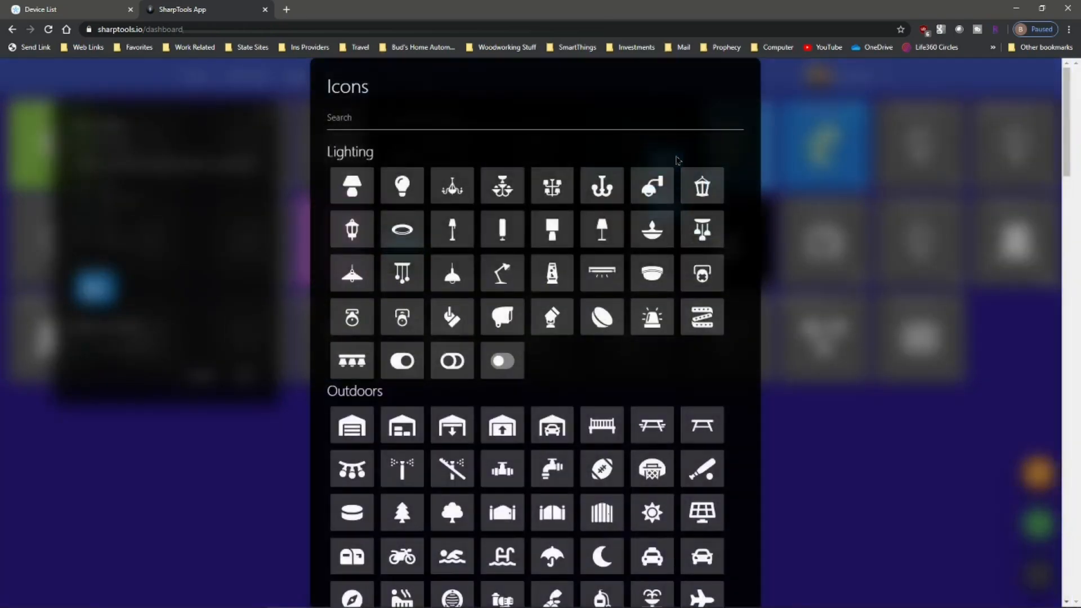
scroll(371, 334, "down", 9)
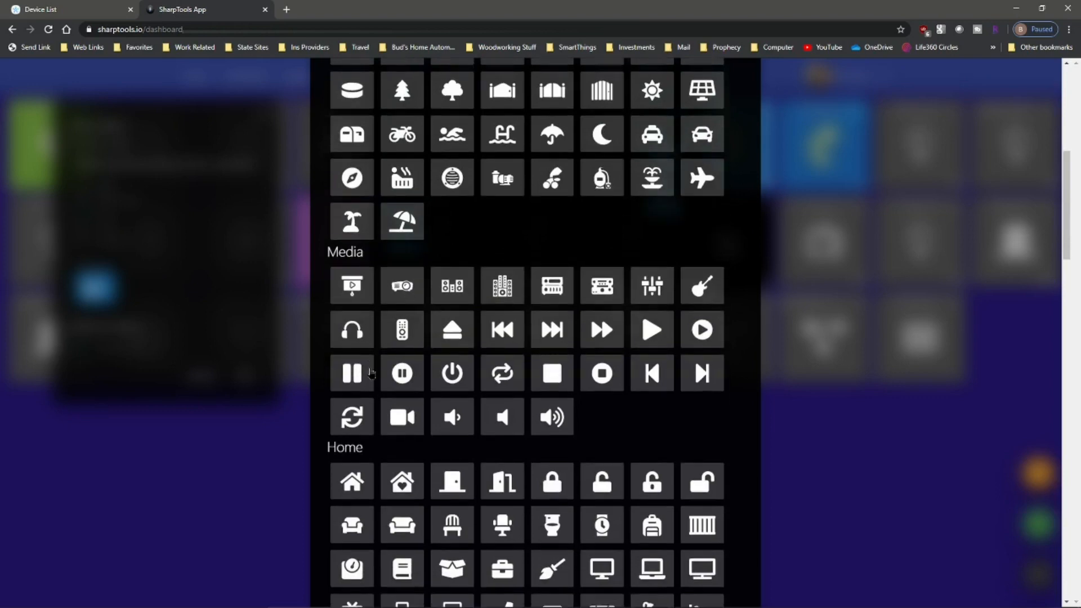
scroll(367, 389, "down", 2)
left_click(350, 477)
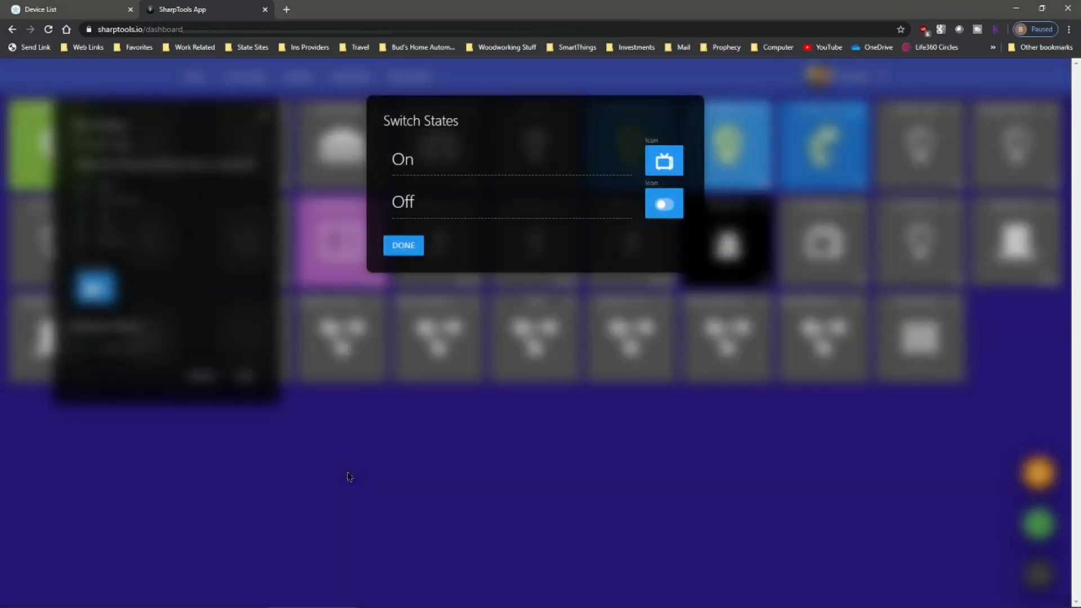
Assign the same television icon to the Off state of the TV Scene Stop tile and finish the switch states
left_click(675, 206)
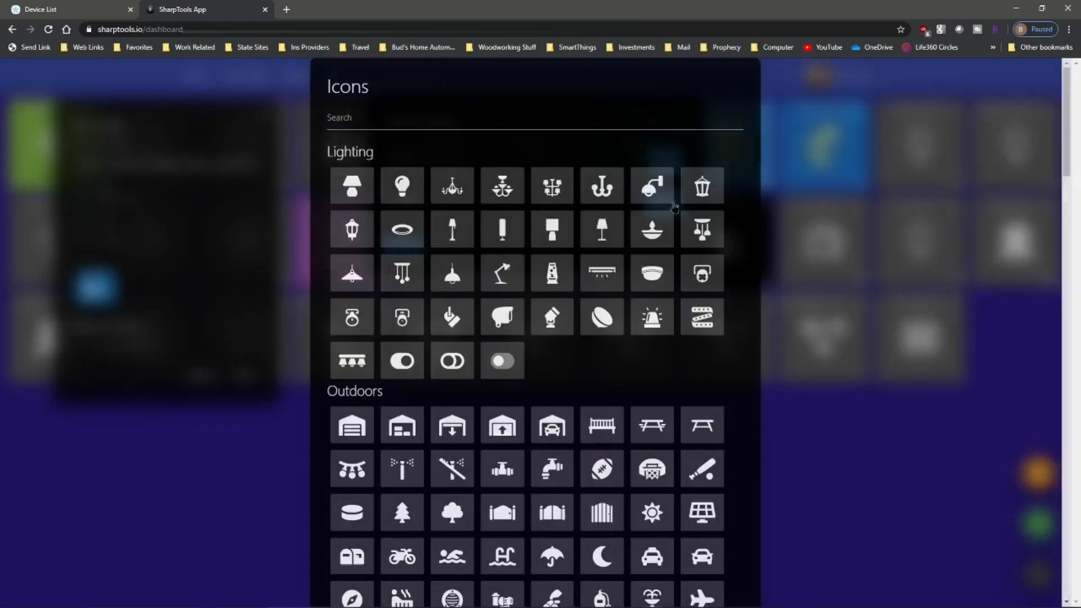
scroll(394, 394, "down", 4)
scroll(381, 414, "down", 6)
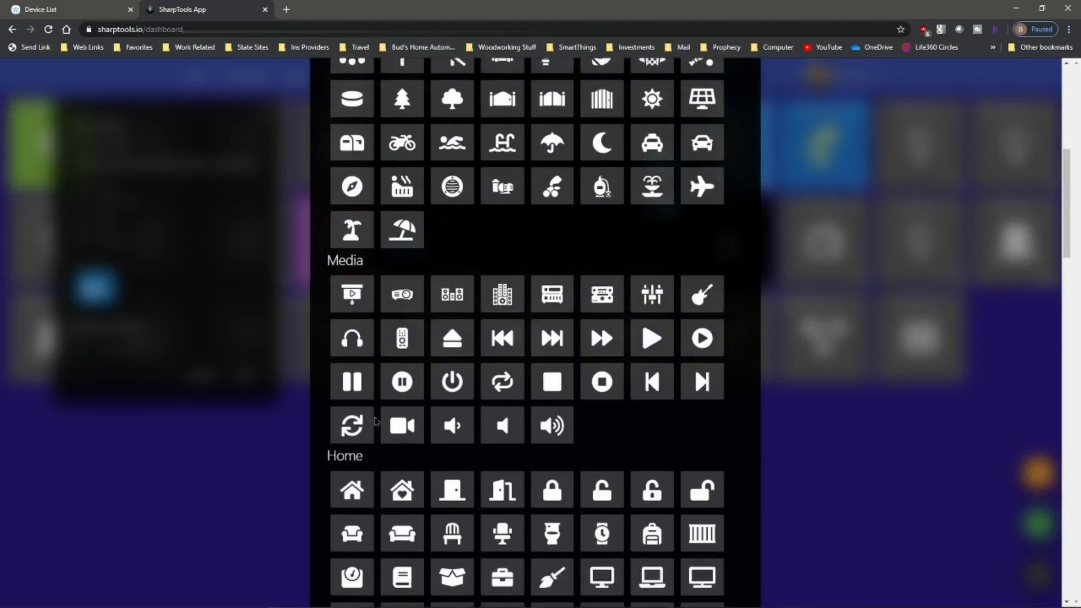
left_click(351, 471)
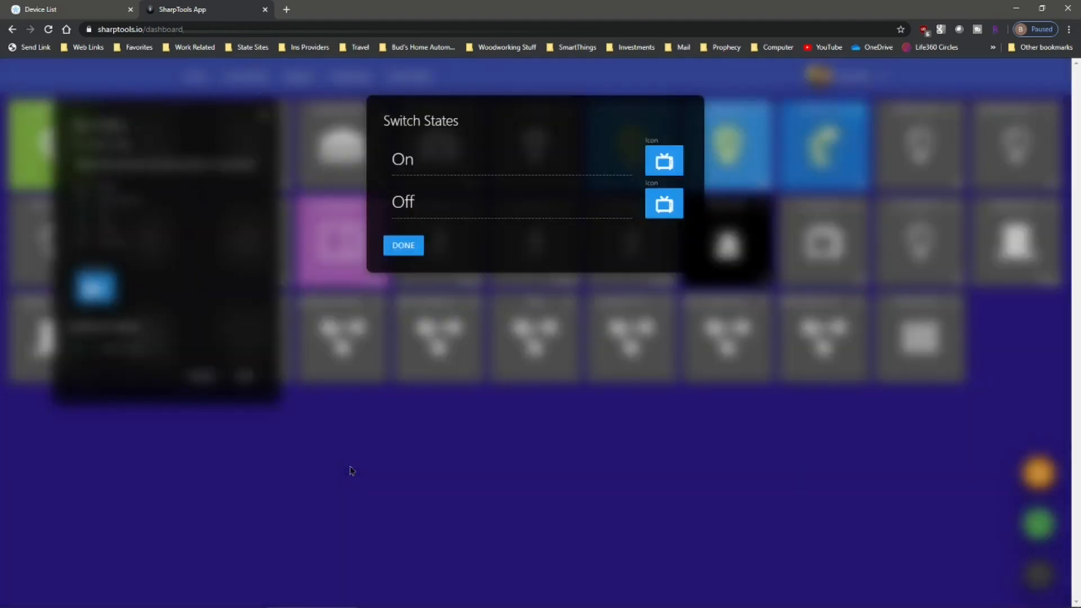
left_click(390, 251)
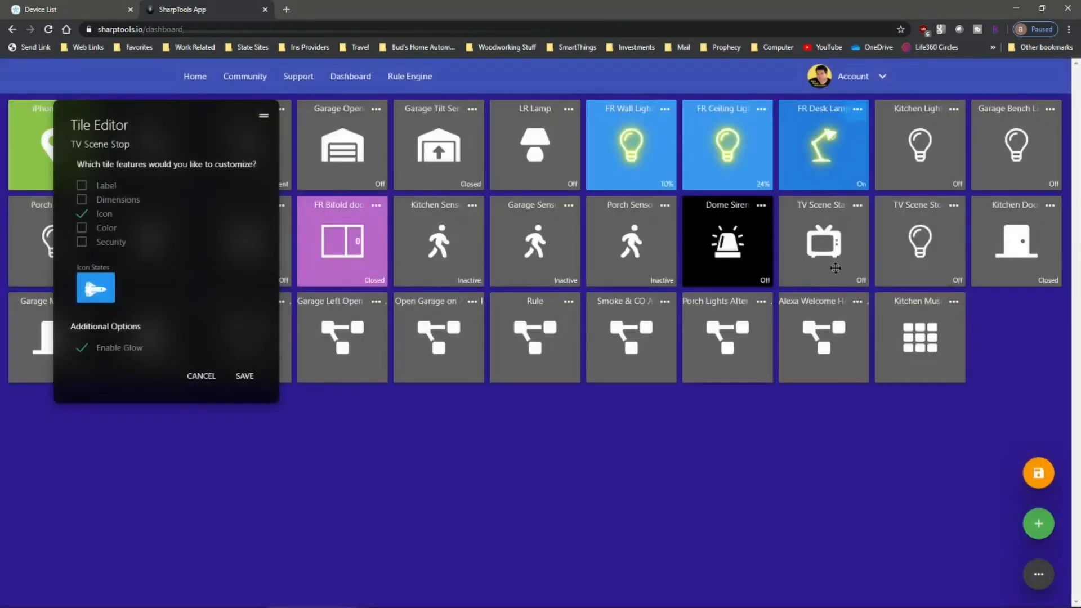
Save the TV Scene Stop tile customization and save the dashboard
left_click(1038, 473)
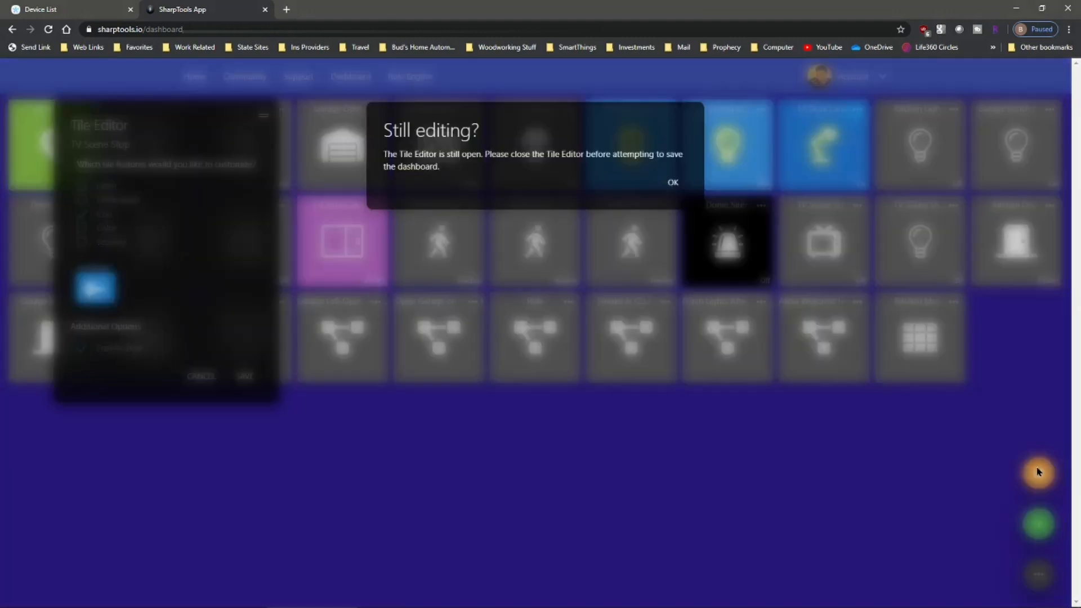
left_click(672, 181)
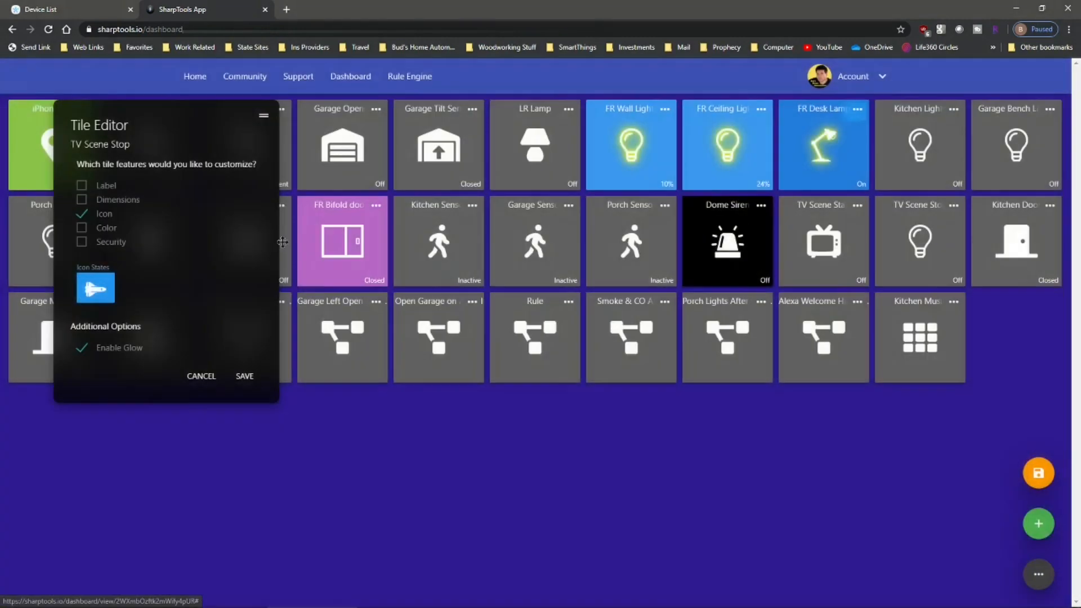
left_click(245, 377)
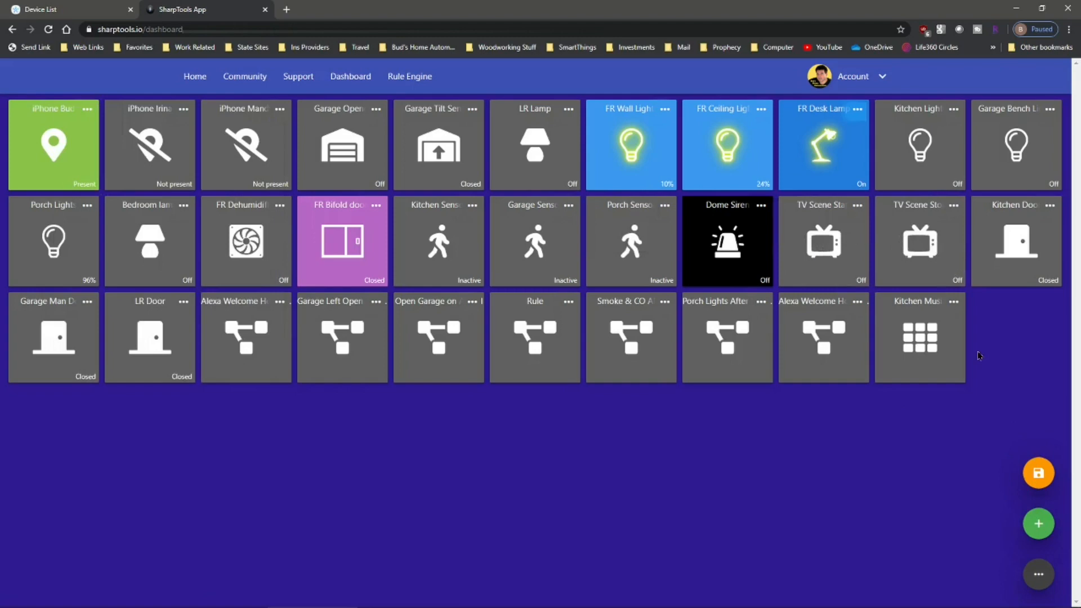
left_click(1042, 475)
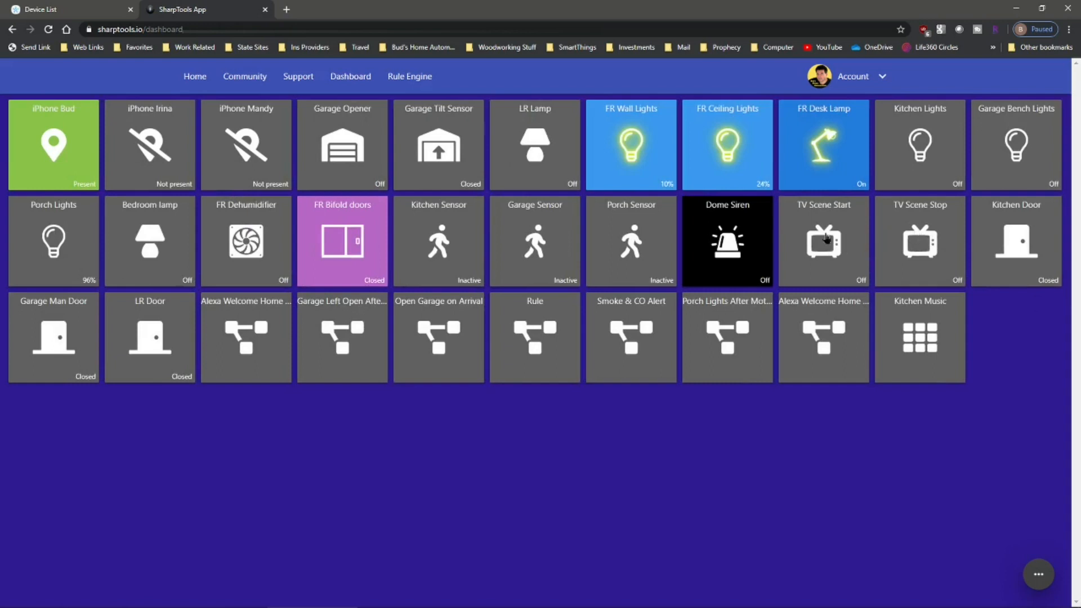
Test the dashboard tiles by triggering TV Scene Stop, toggling FR Dehumidifier on and back, and triggering TV Scene Start
left_click(924, 241)
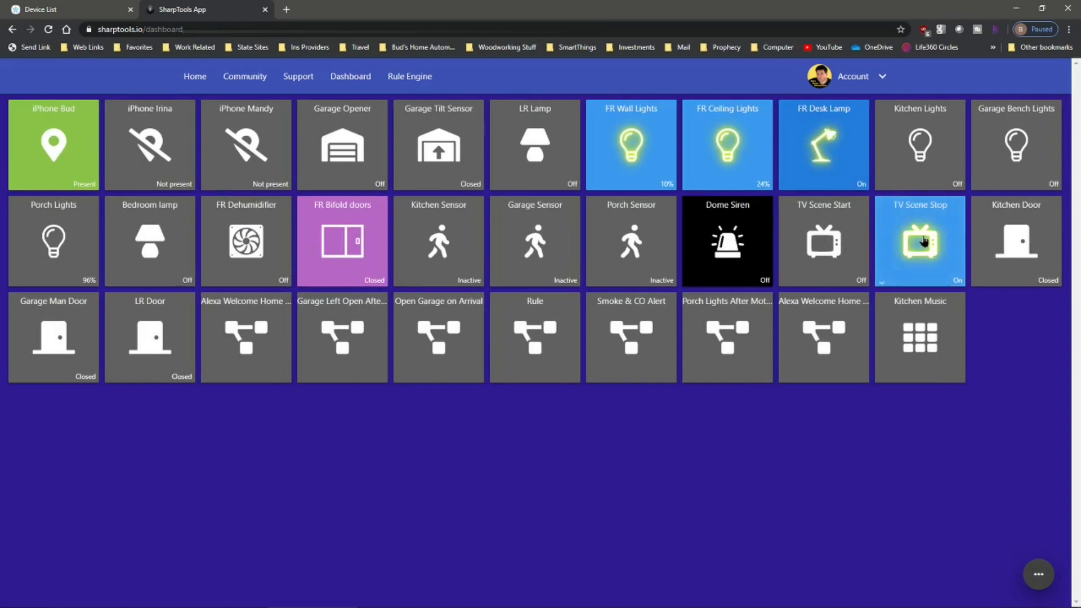
left_click(219, 247)
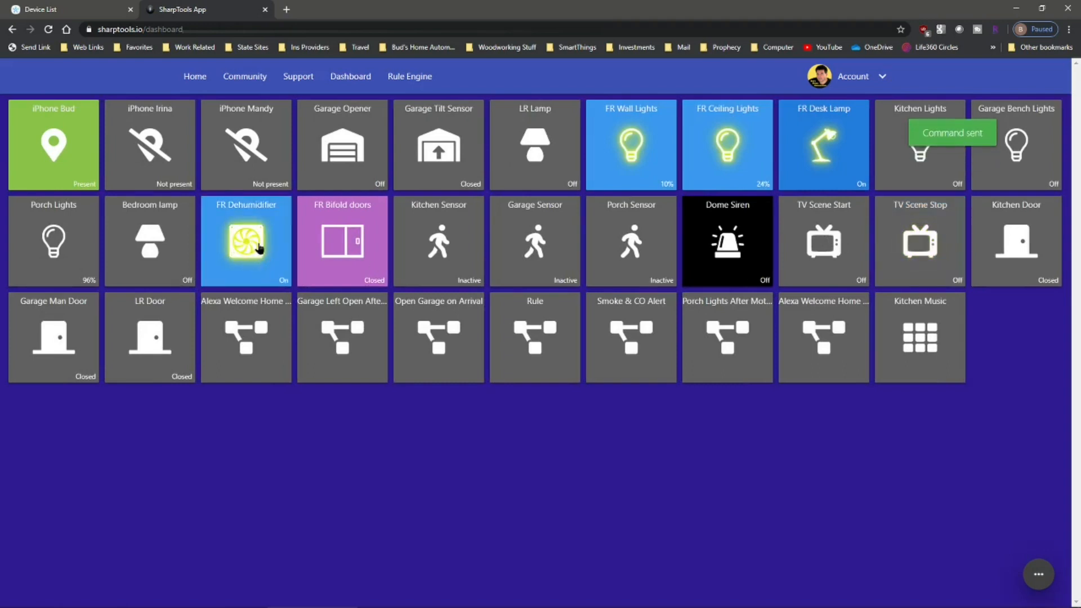
left_click(258, 241)
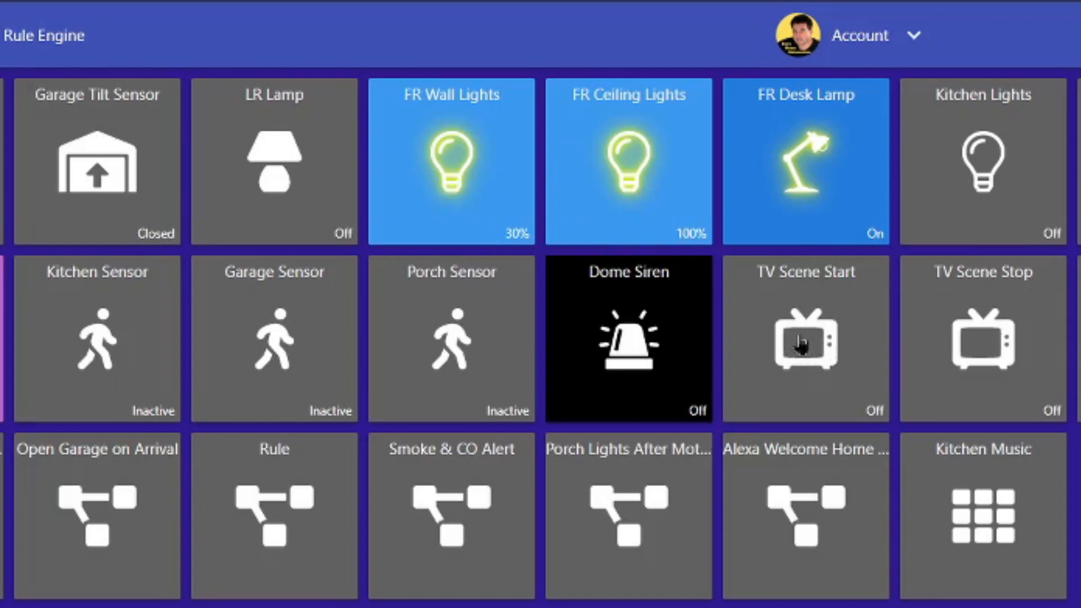
left_click(855, 397)
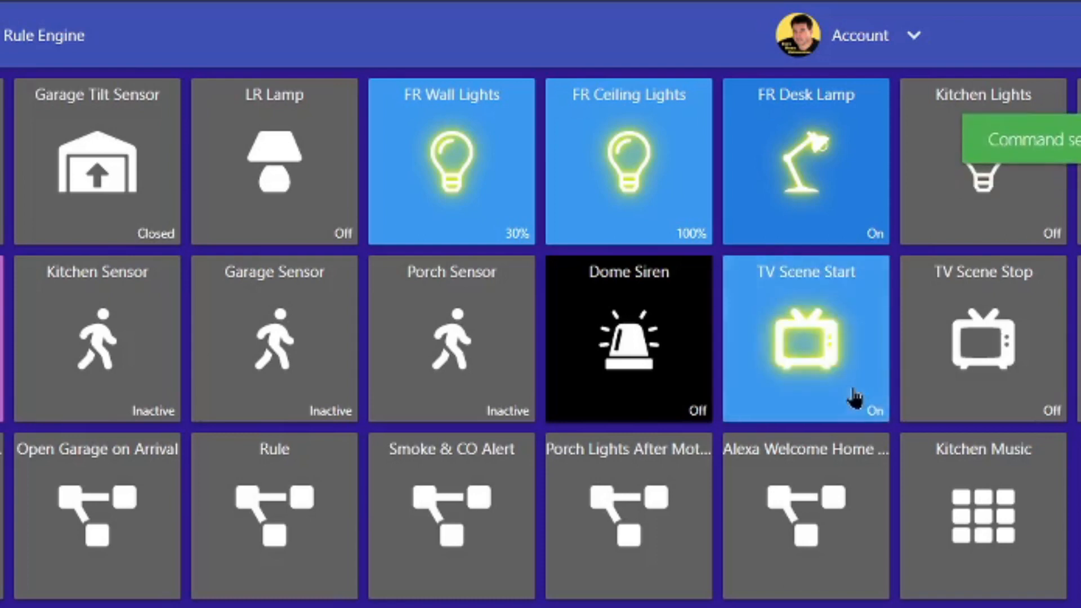